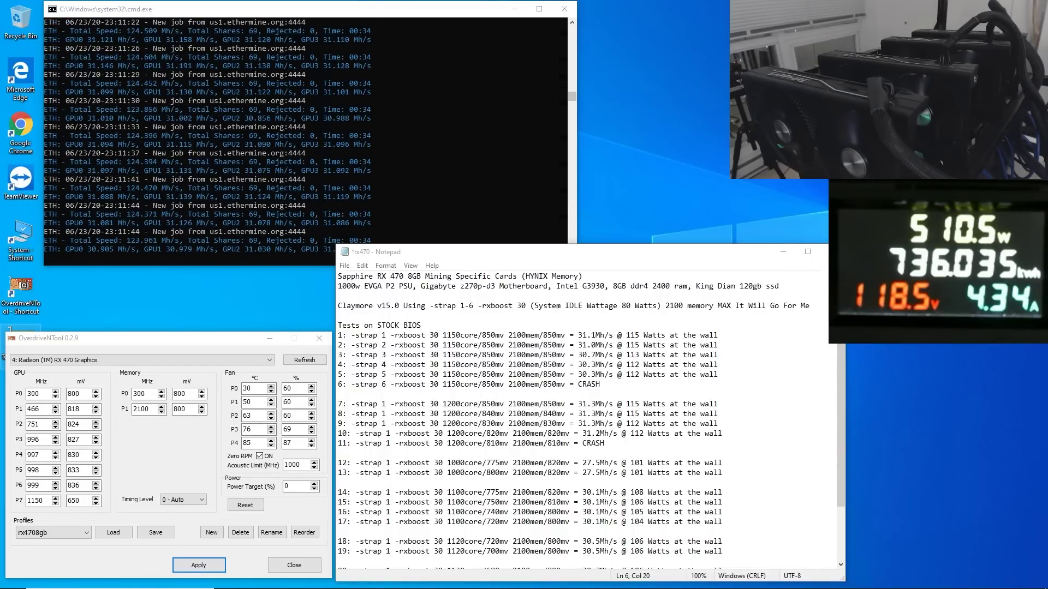
Skim the RX 470 mining test notes from the last numbered test back up to the hardware summary.
left_click(687, 513)
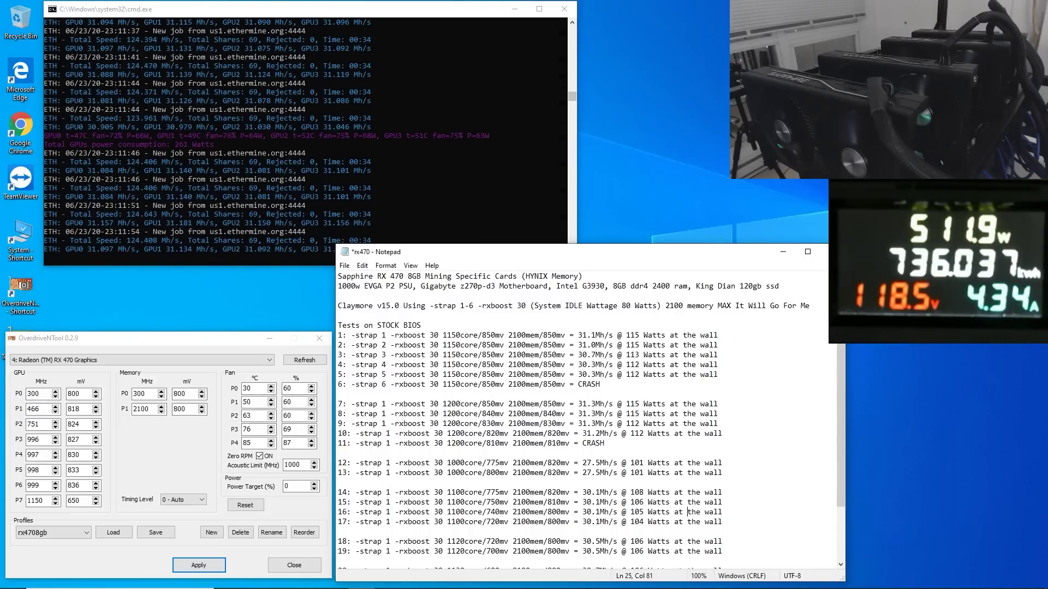
scroll(687, 513, "down", 2)
left_click_drag(696, 551, 339, 277)
scroll(339, 276, "up", 2)
left_click(343, 325)
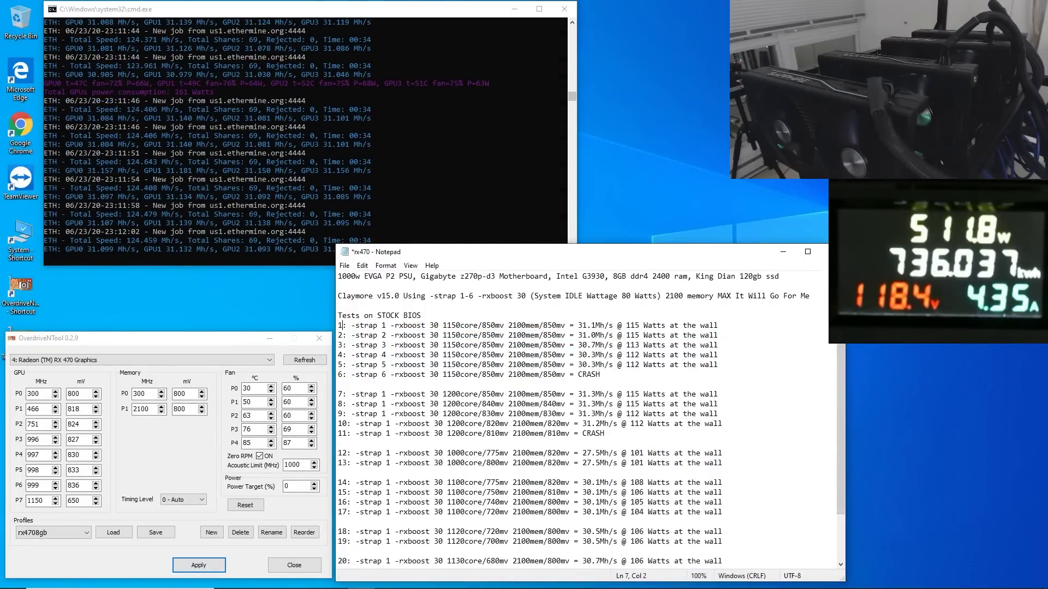
scroll(339, 296, "up", 1)
left_click(338, 296)
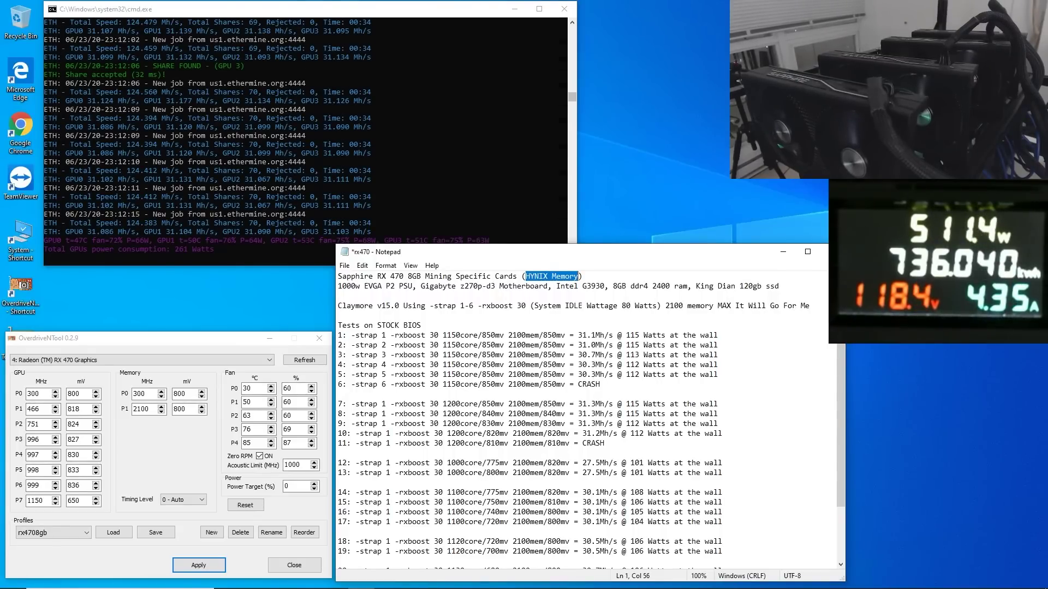
Open GPU-Z to check the memory type of the RX 470 cards, and close it again.
left_click_drag(39, 342, 34, 360)
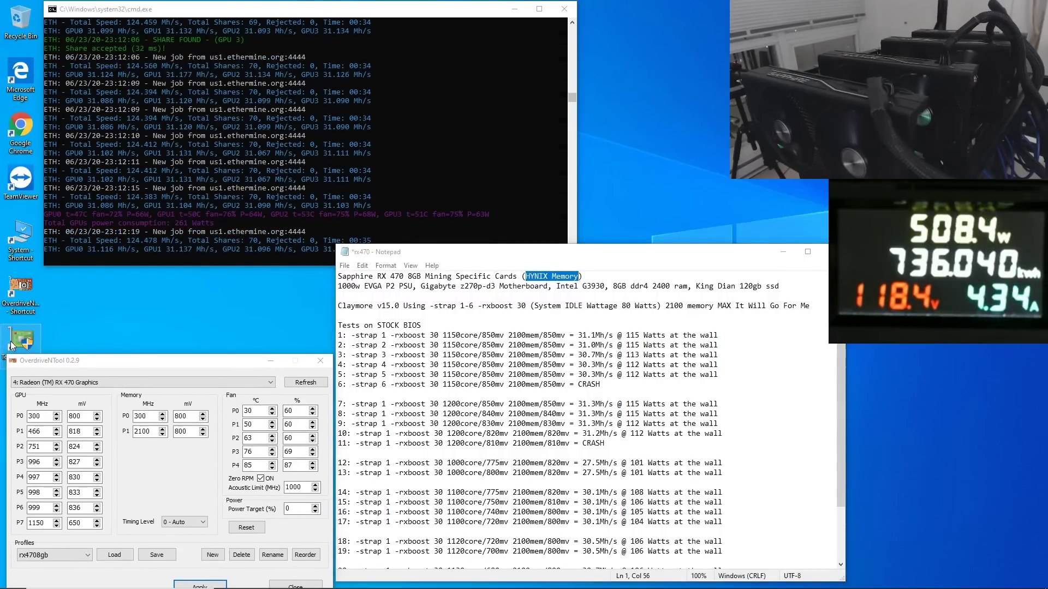
double_click(11, 346)
left_click(421, 369)
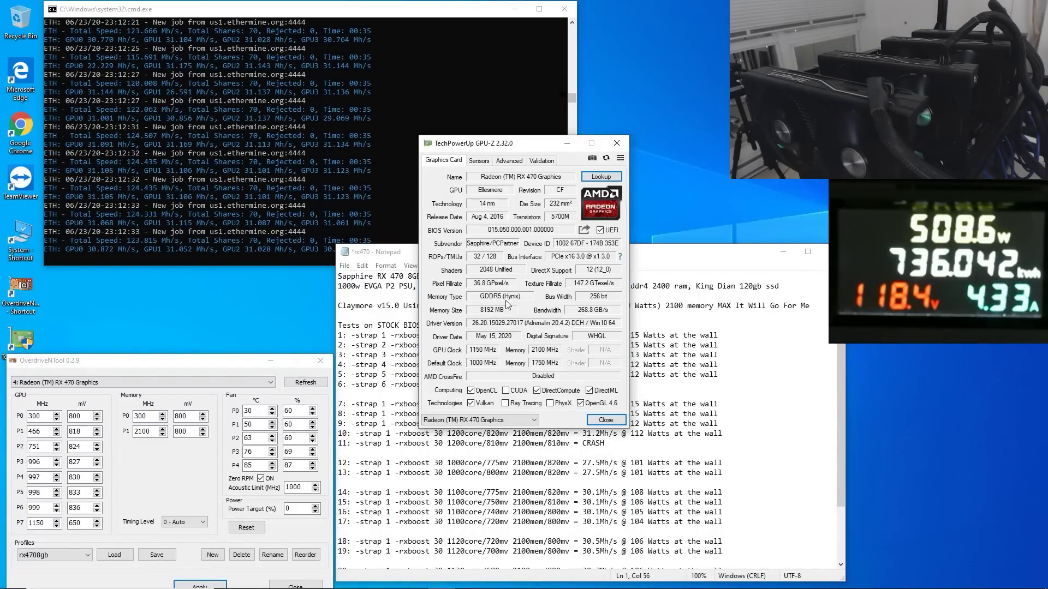
mouse_move(484, 304)
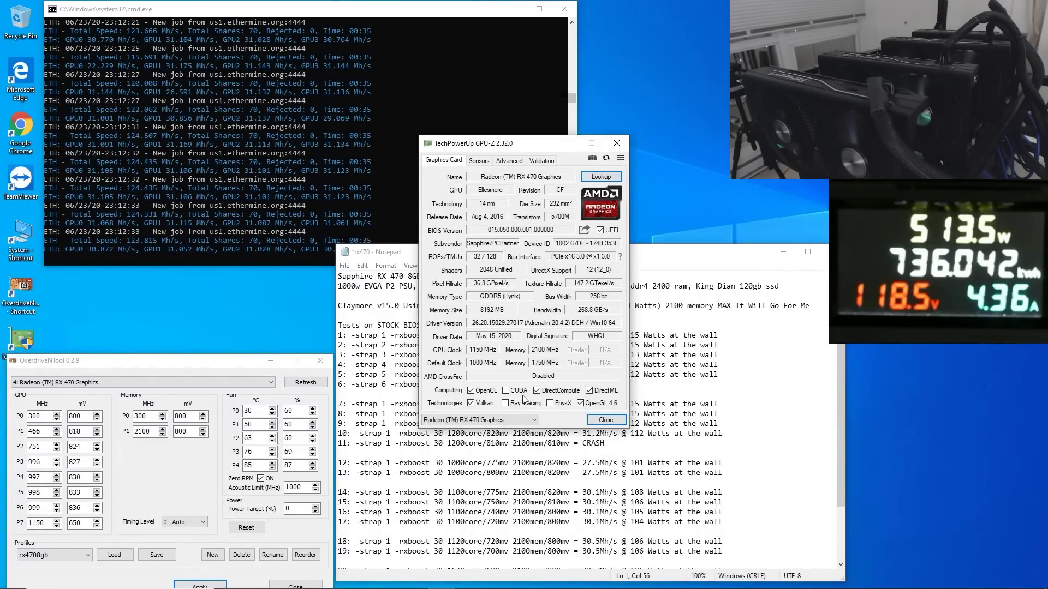
left_click(491, 420)
left_click(492, 439)
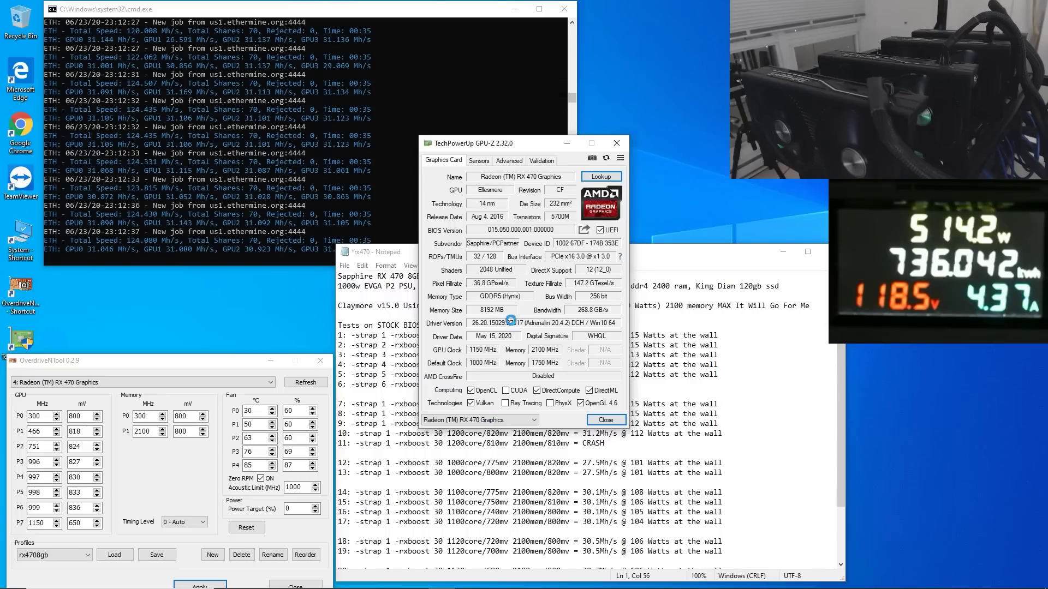
mouse_move(503, 304)
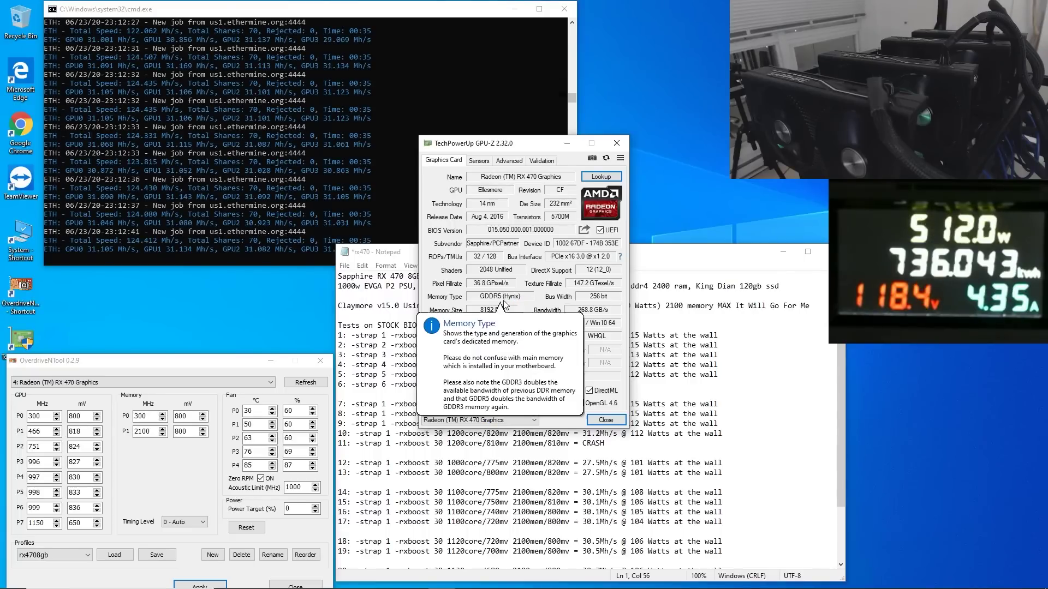
left_click(605, 420)
Go through the rig's hardware line in the notes, from the 1000w power supply to the 120gb SSD.
left_click(549, 286)
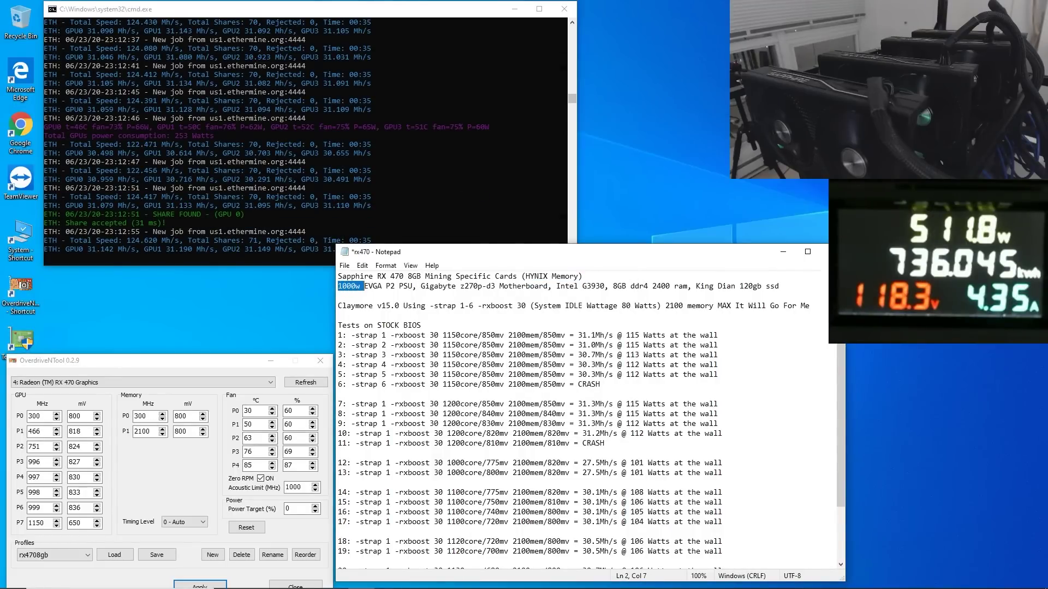
left_click_drag(364, 286, 390, 286)
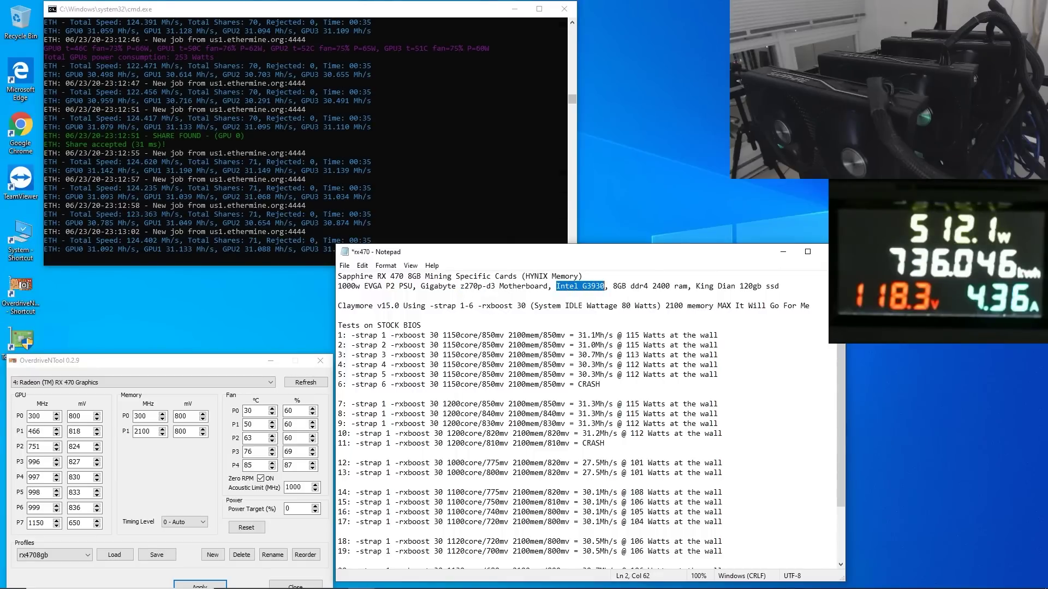
key("Right")
key("Right")
key("Right")
key("Right")
key("Right")
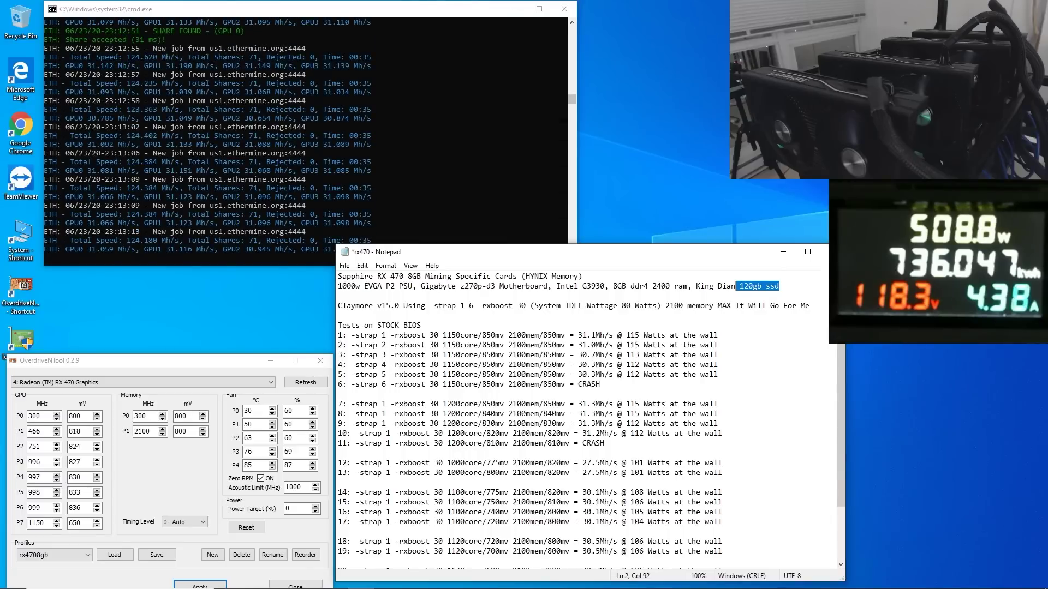
Look over the full list of numbered tests and the stock BIOS heading in the notes.
scroll(586, 421, "down", 3)
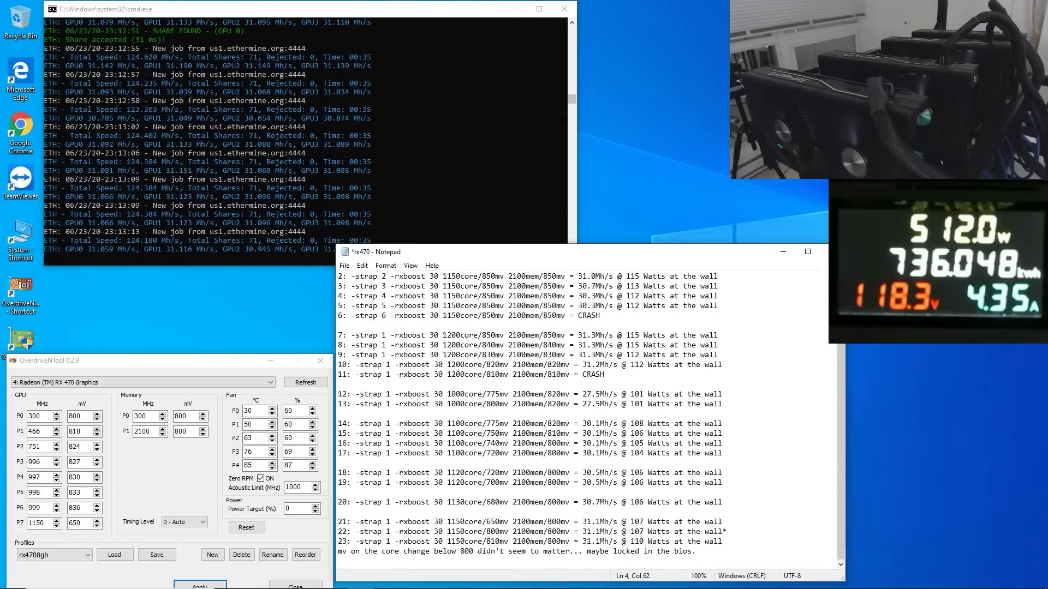
scroll(587, 421, "up", 3)
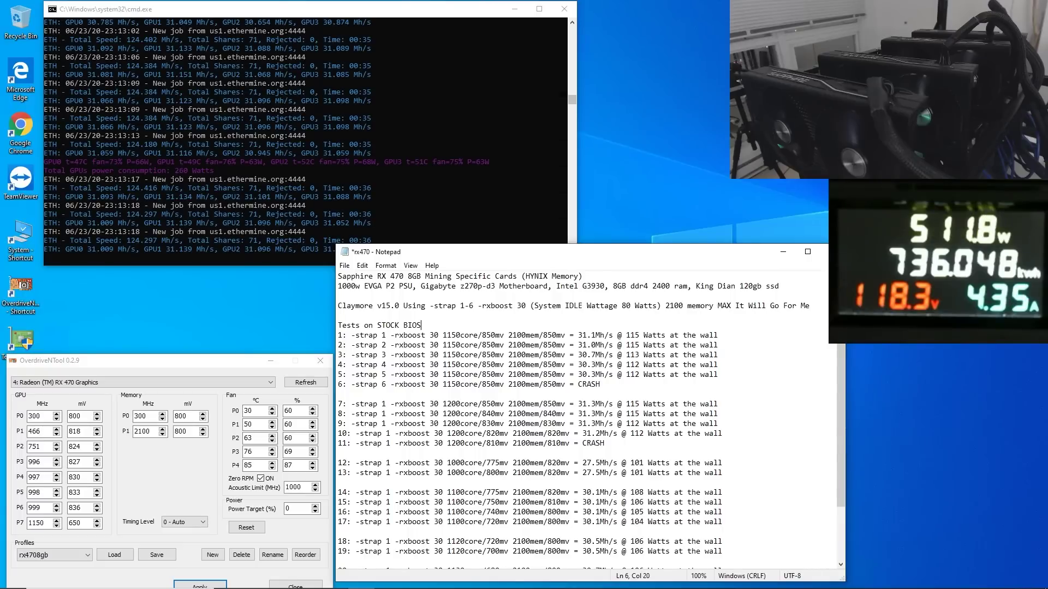
key("shift+Left")
key("shift+Left")
key("shift+Left")
key("shift+Left")
key("shift+Left")
key("shift+Left")
key("shift+Left")
key("shift+Left")
key("shift+Left")
key("shift+Left")
left_click(355, 335)
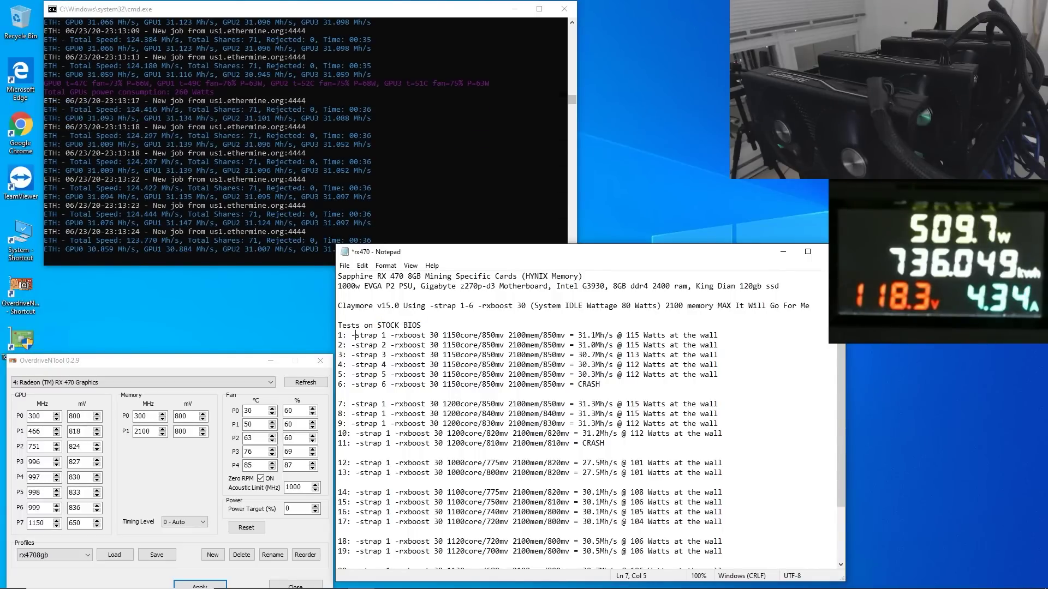
Review the Claymore v15.0 line and the -strap and -rxboost settings of stock BIOS tests 1 to 6.
left_click_drag(338, 305, 478, 305)
left_click(338, 316)
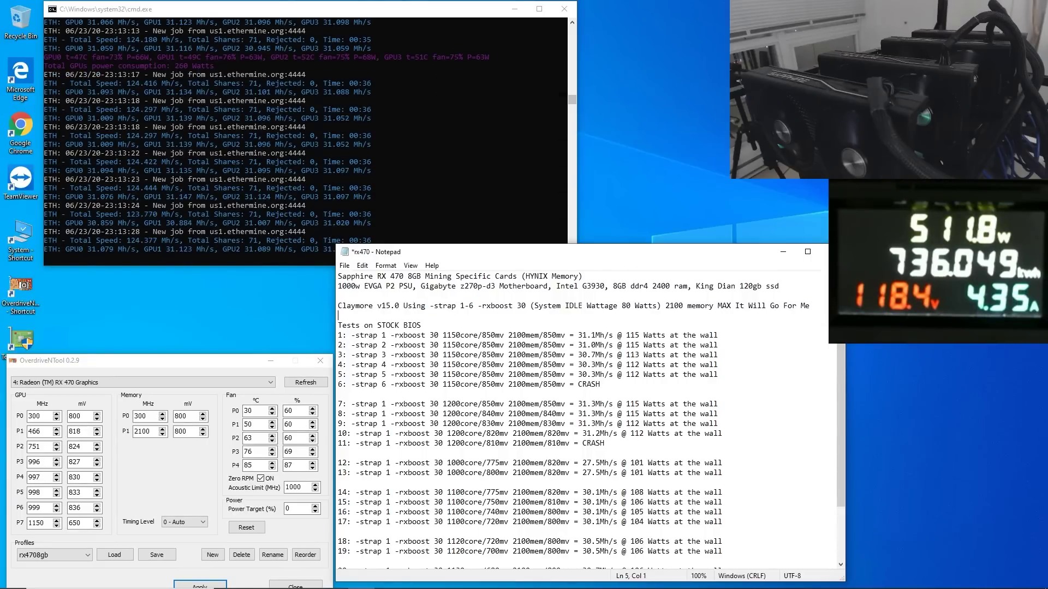
left_click_drag(339, 325, 601, 385)
left_click(359, 335)
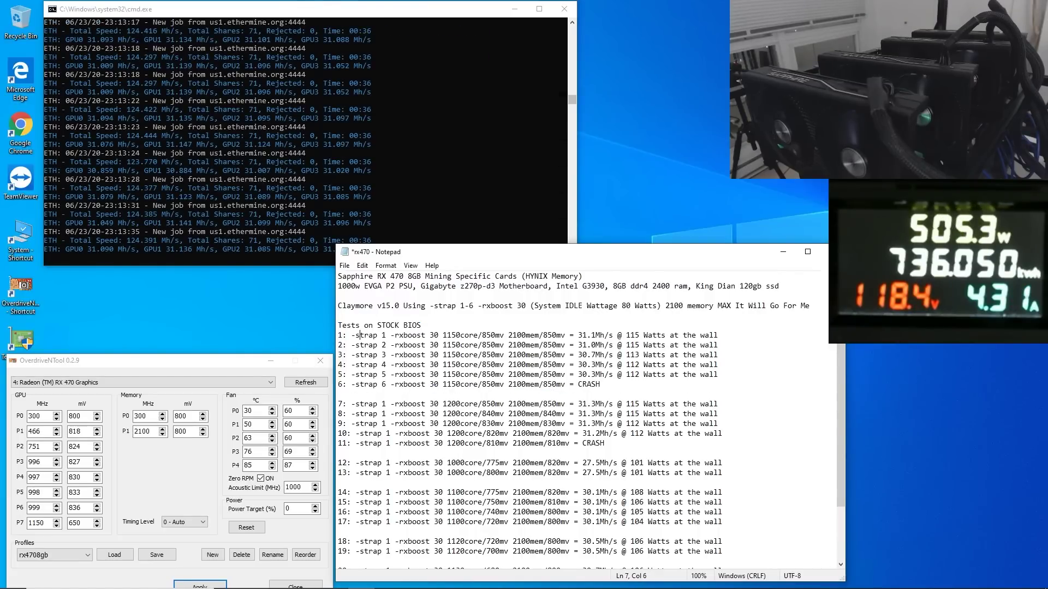
left_click_drag(390, 335, 600, 384)
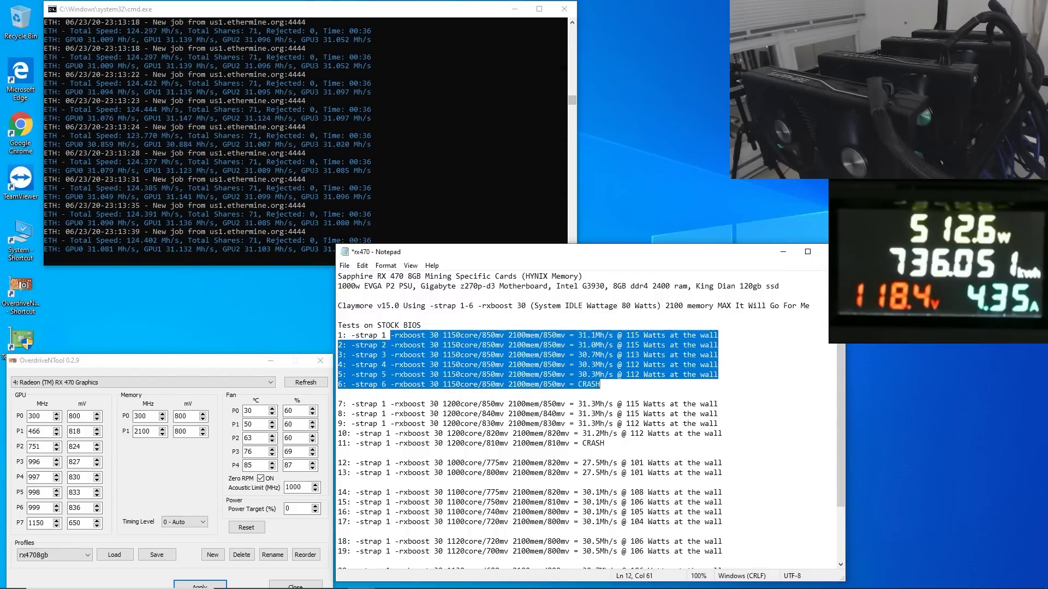
left_click(601, 385)
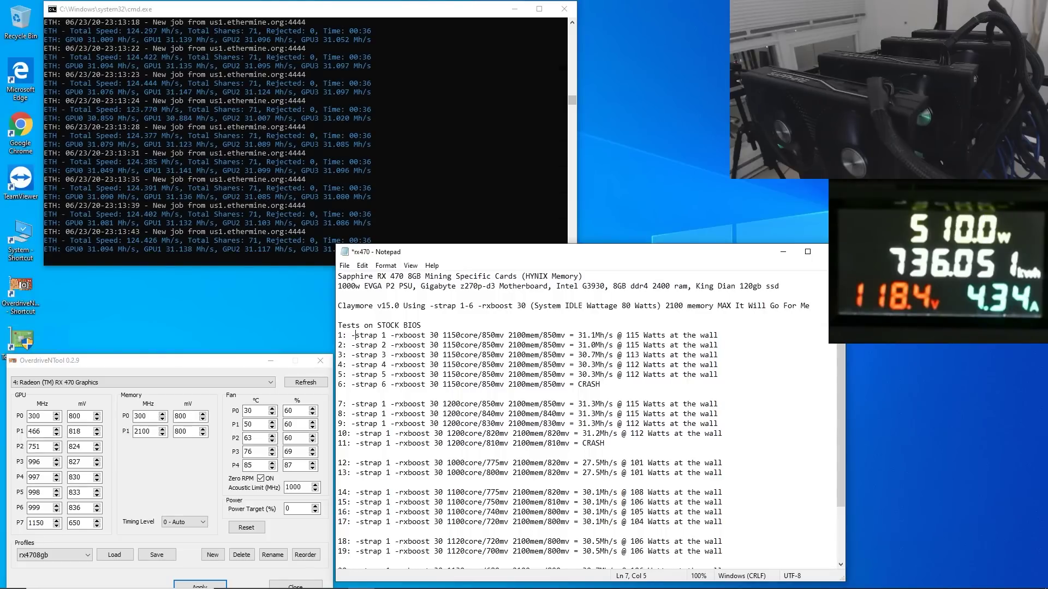
left_click_drag(354, 335, 391, 335)
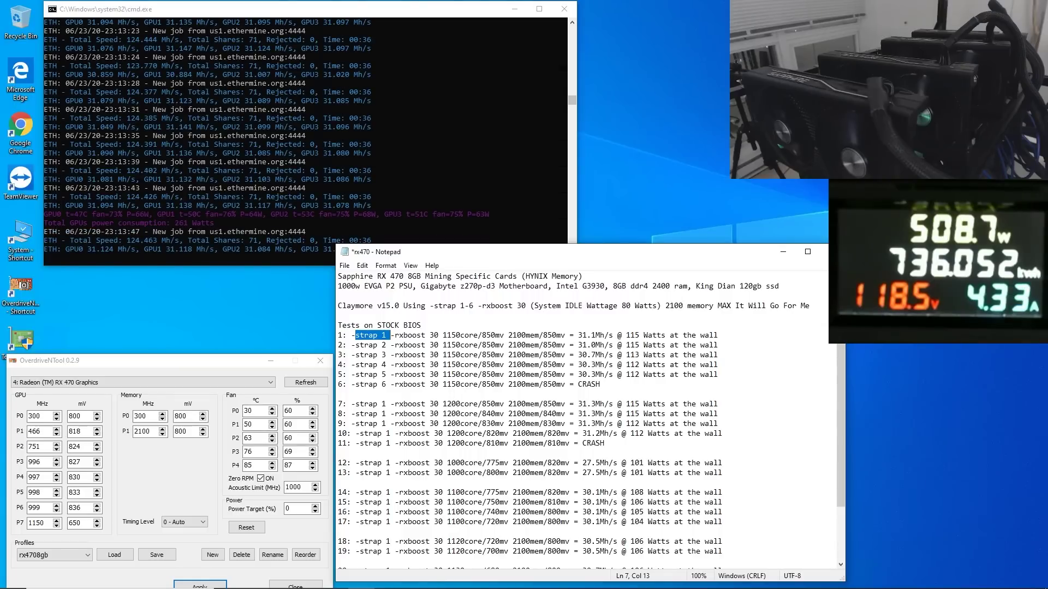
left_click(386, 335)
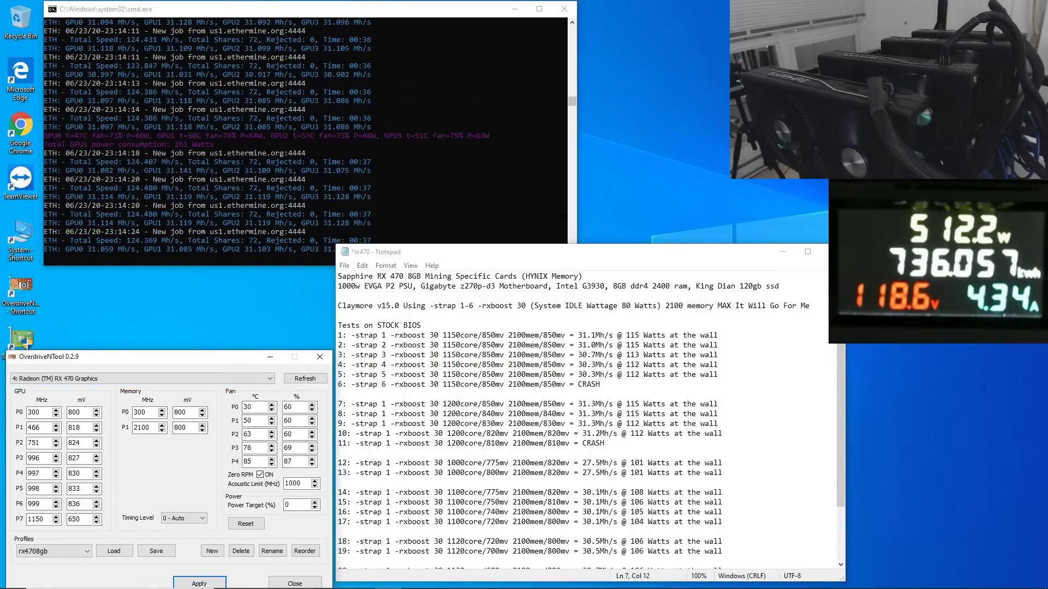
left_click_drag(421, 325, 377, 325)
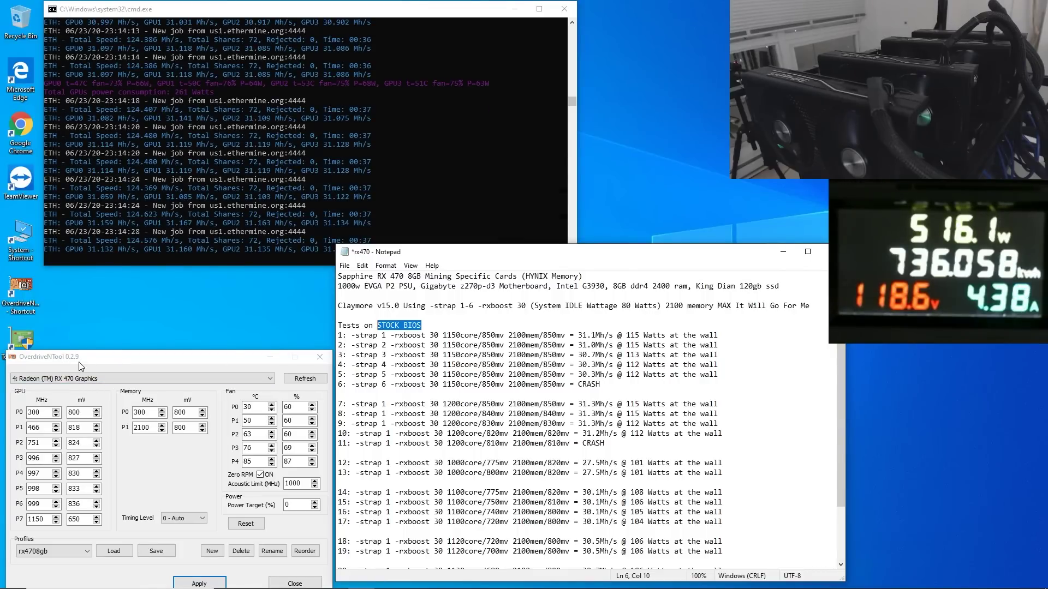
Switch to Chrome and read the 0.2.9 date and changes in the OverdriveNTool forum changelog.
mouse_move(228, 581)
left_click(281, 578)
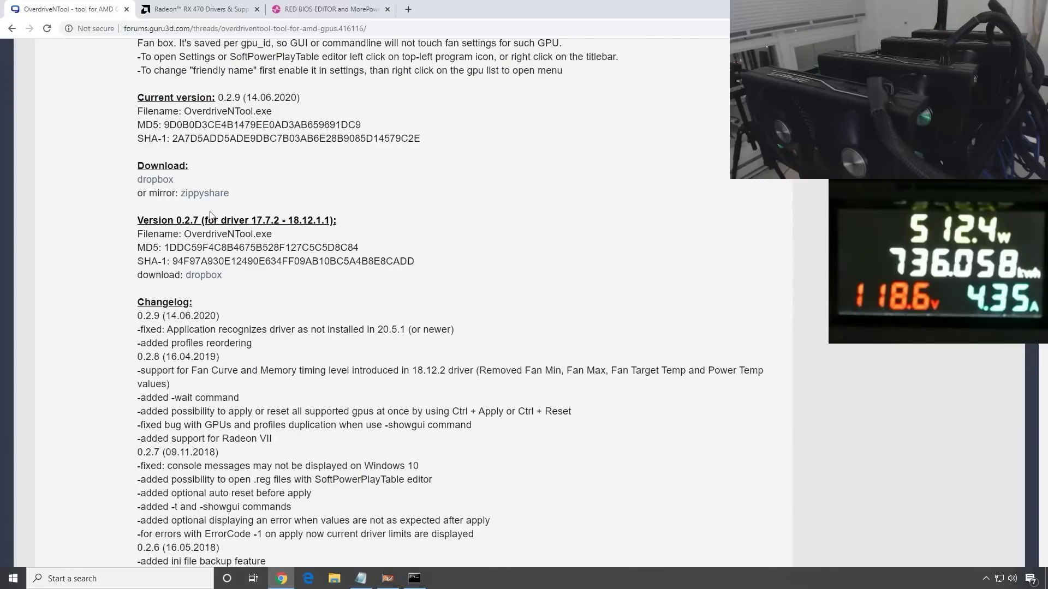
left_click_drag(220, 316, 163, 317)
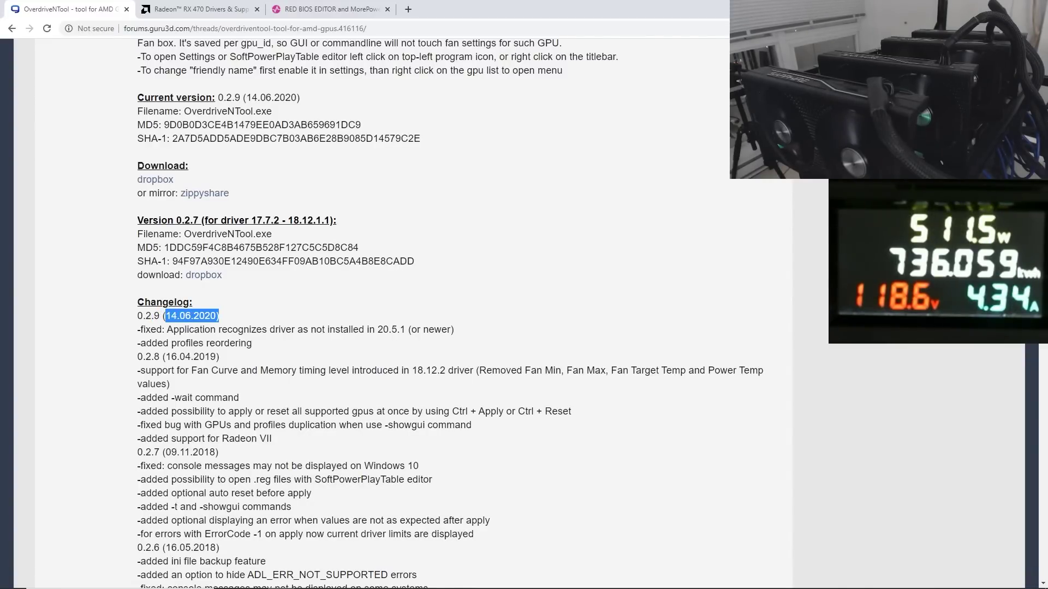
left_click_drag(141, 330, 458, 346)
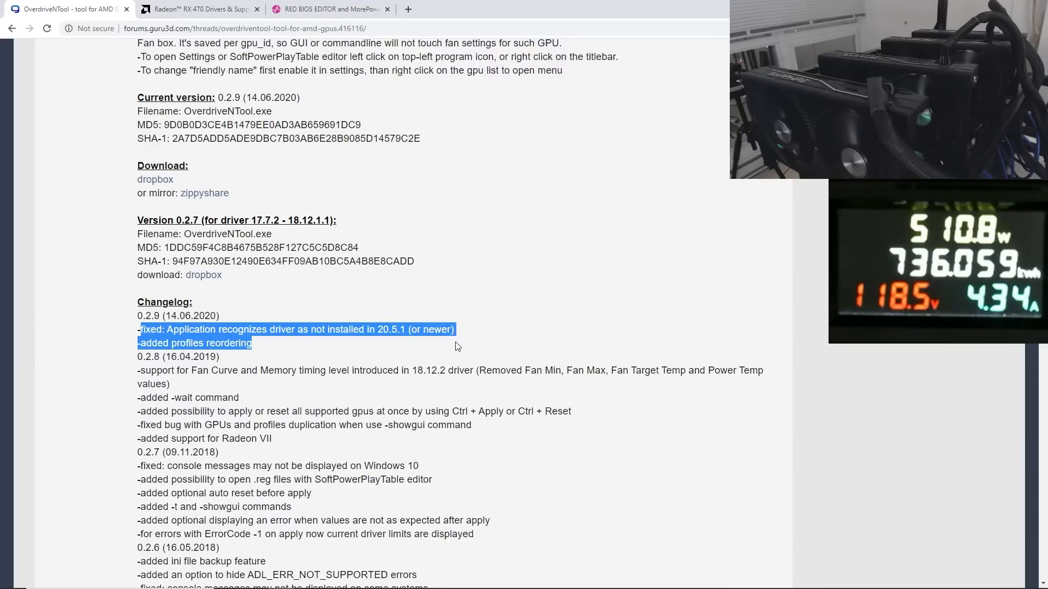
Check the Windows 10 64-bit Adrenalin 20.5.1 and 20.4.2 drivers on AMD's RX 470 page, and minimize the browser.
left_click(191, 13)
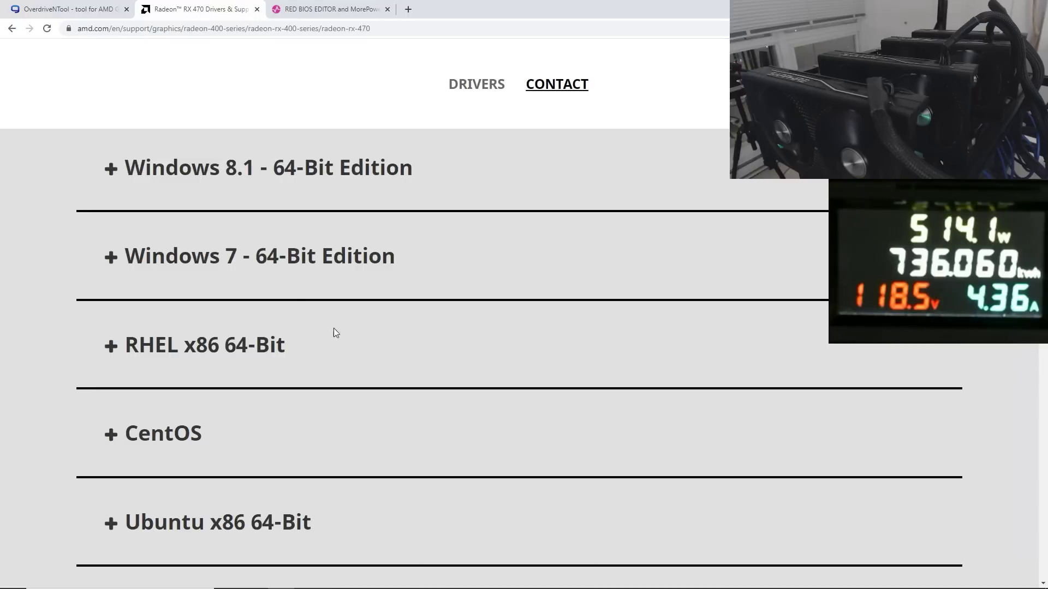
left_click(255, 169)
scroll(257, 202, "up", 4)
left_click(290, 304)
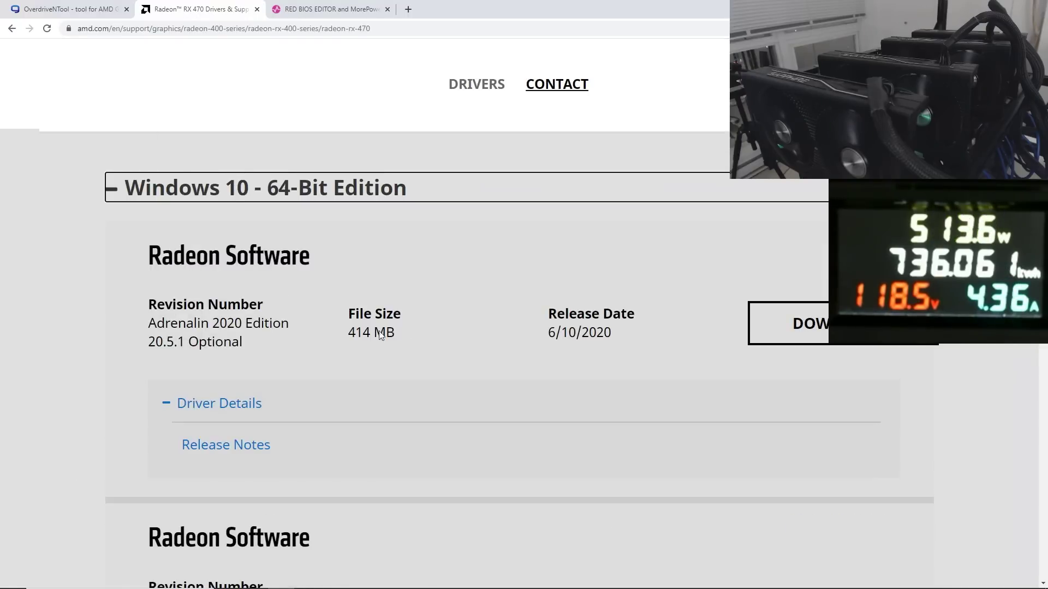
left_click_drag(155, 342, 230, 341)
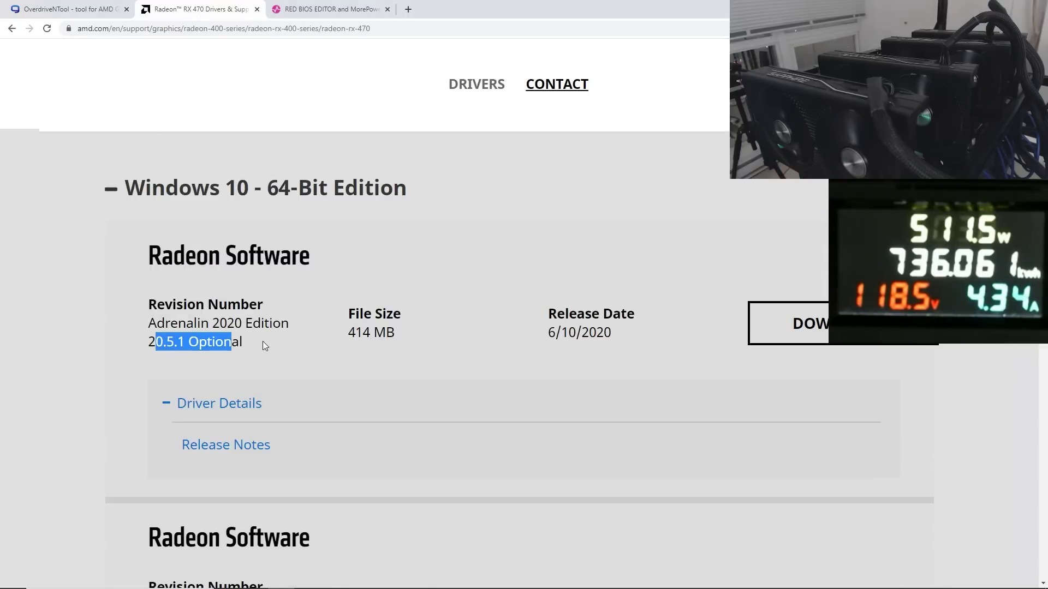
left_click(265, 342)
scroll(264, 342, "down", 4)
left_click_drag(148, 406, 243, 406)
left_click(286, 404)
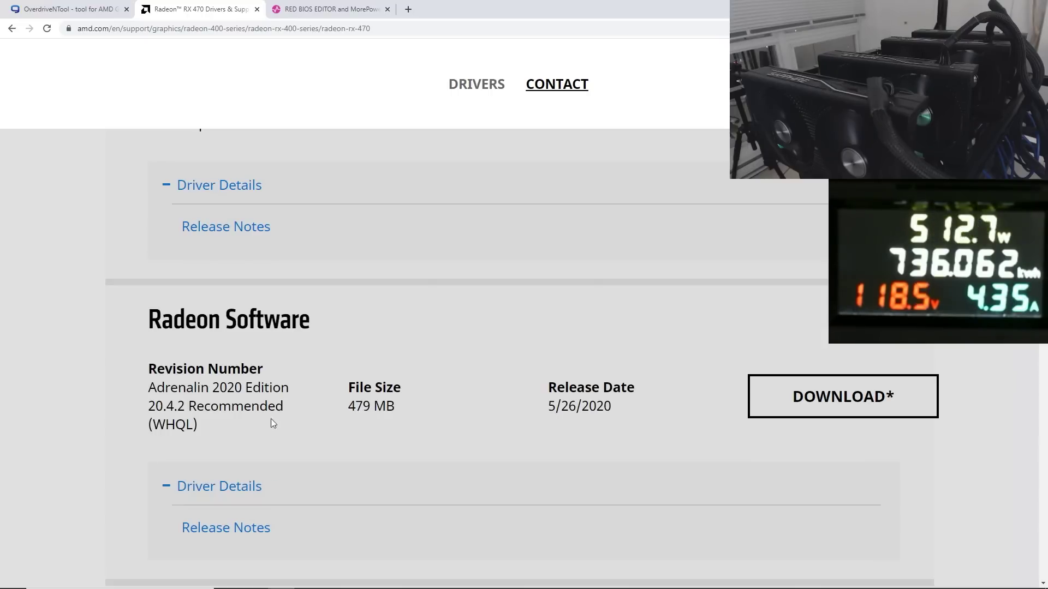
scroll(271, 419, "up", 3)
left_click(985, 8)
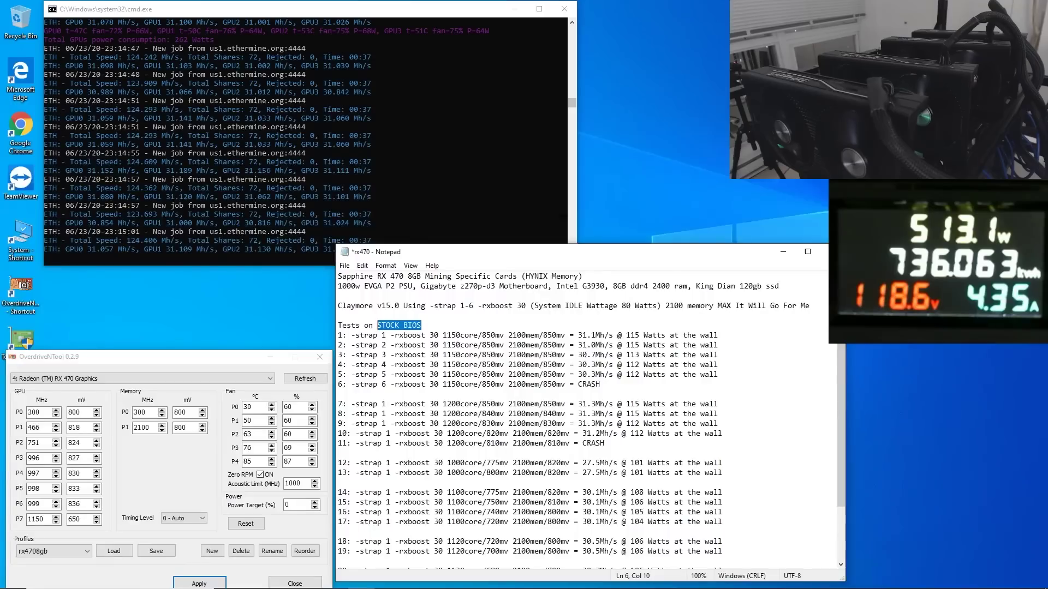
Move the OverdriveNTool window fully into view and set the GPU P7 voltage to 800 mV.
left_click(231, 307)
left_click_drag(161, 354, 163, 342)
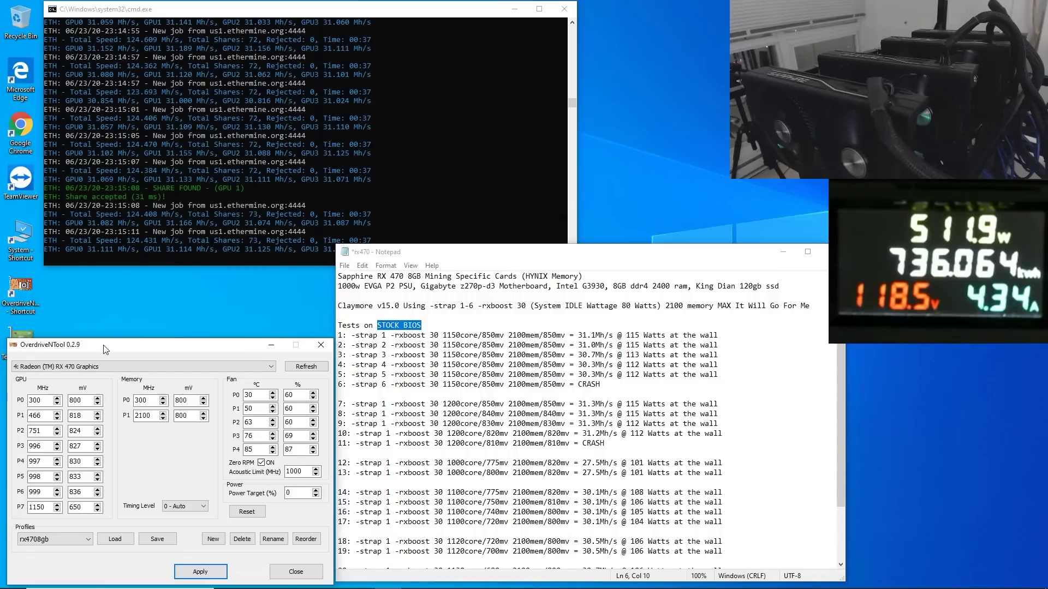
double_click(77, 507)
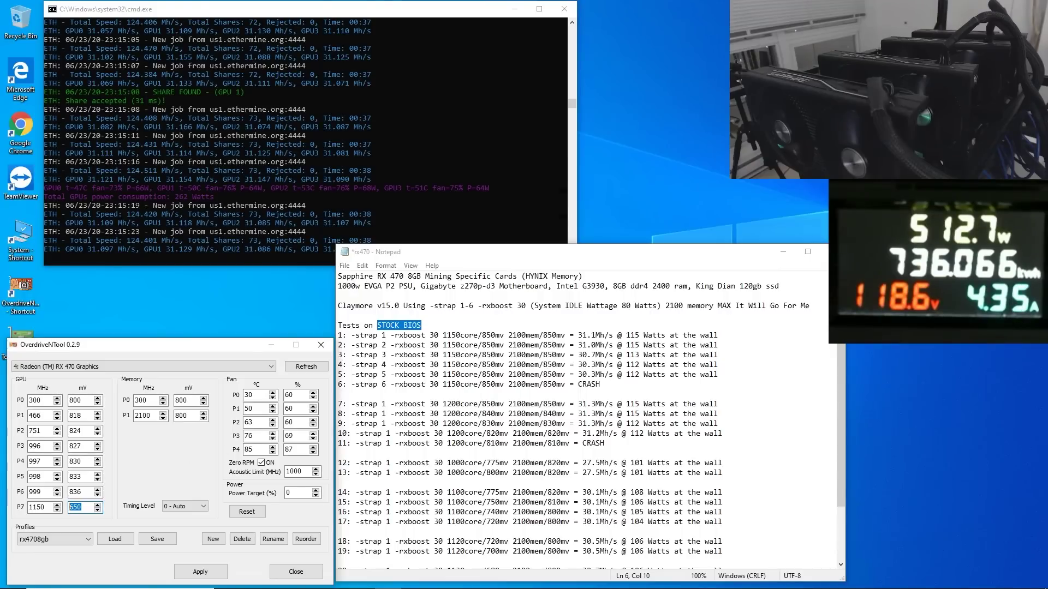
double_click(182, 416)
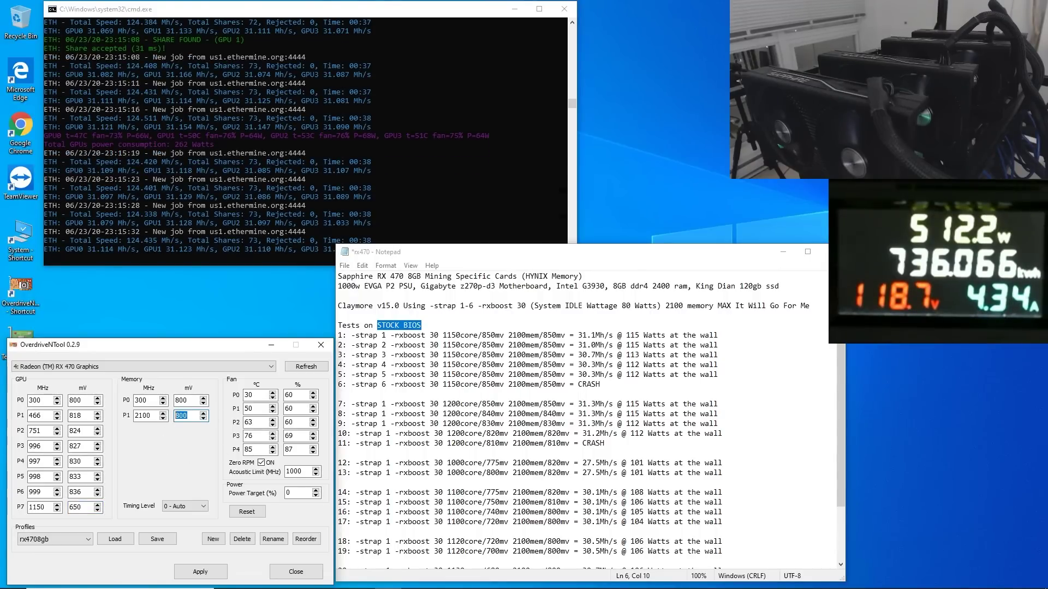
double_click(75, 507)
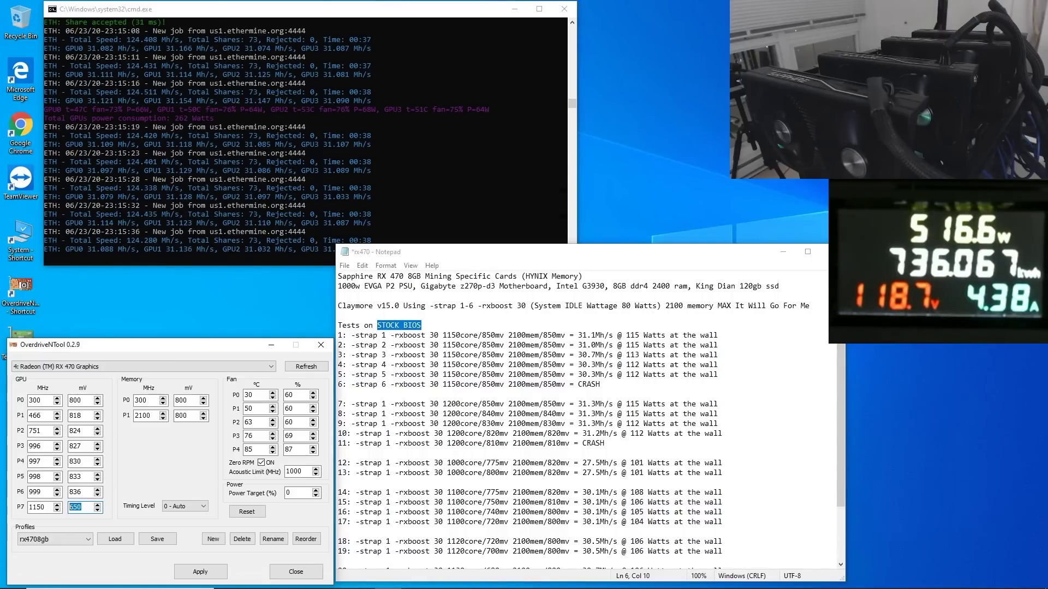
Return to the test notes and highlight the results of tests 1 to 6.
scroll(587, 420, "down", 3)
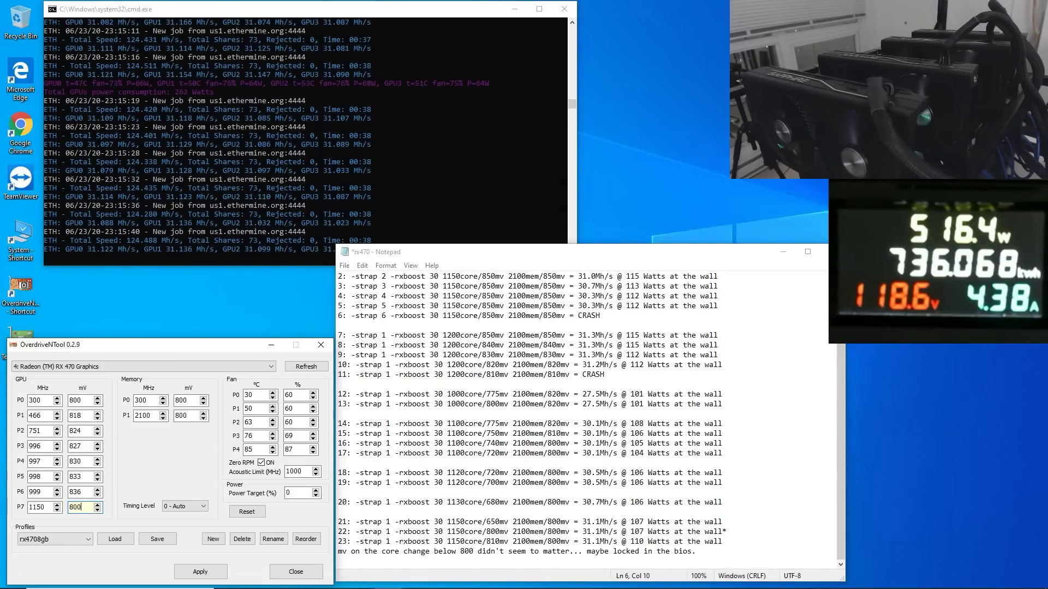
scroll(586, 419, "up", 3)
left_click_drag(600, 385, 338, 335)
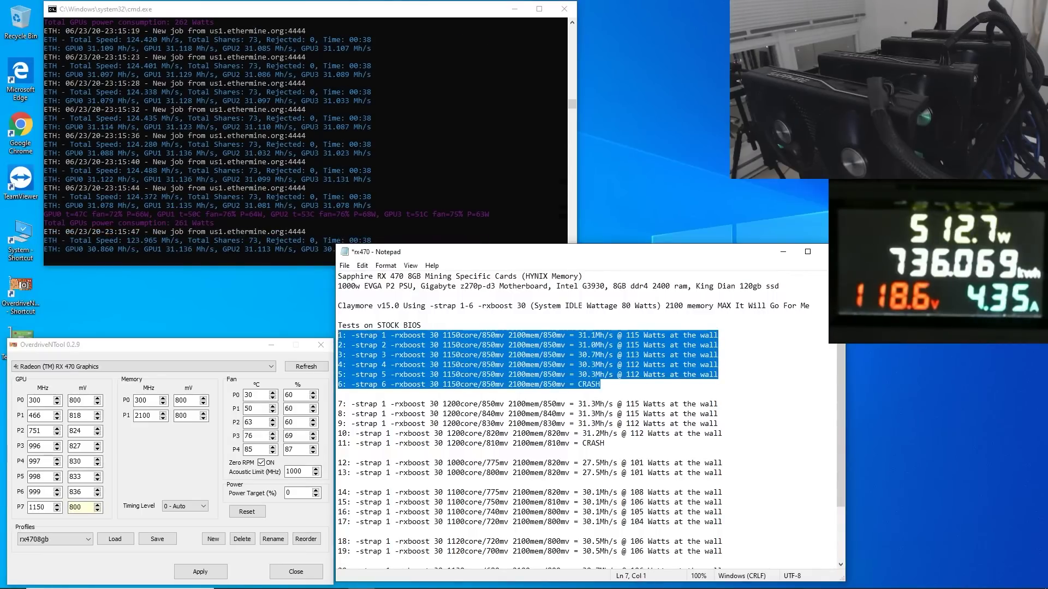
Highlight the block of tests from 7 onward and compare the core clock of test 5 with that of test 7.
left_click(386, 335)
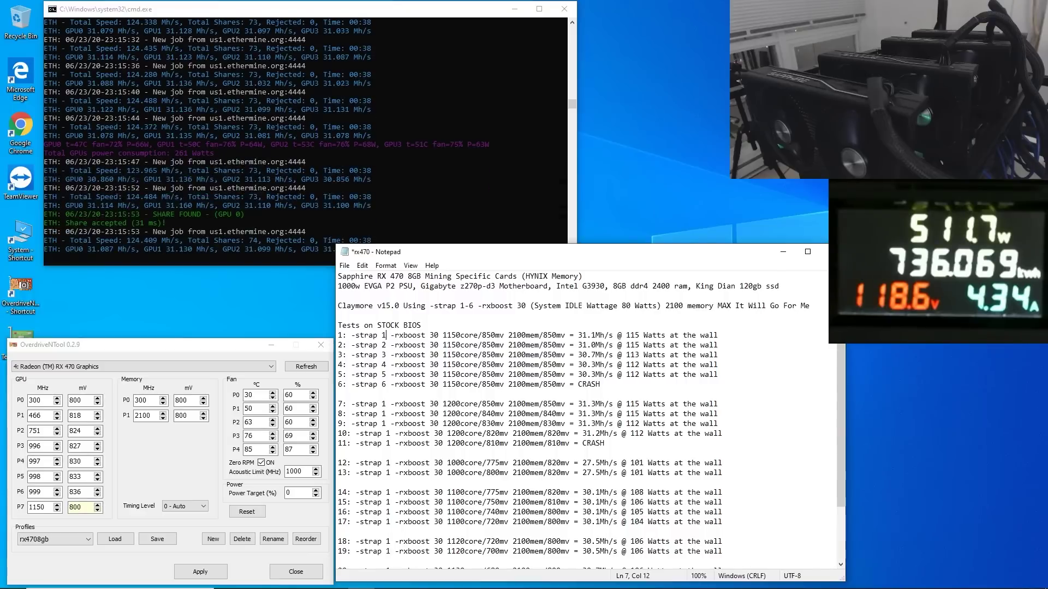
left_click_drag(338, 404, 722, 552)
left_click(451, 423)
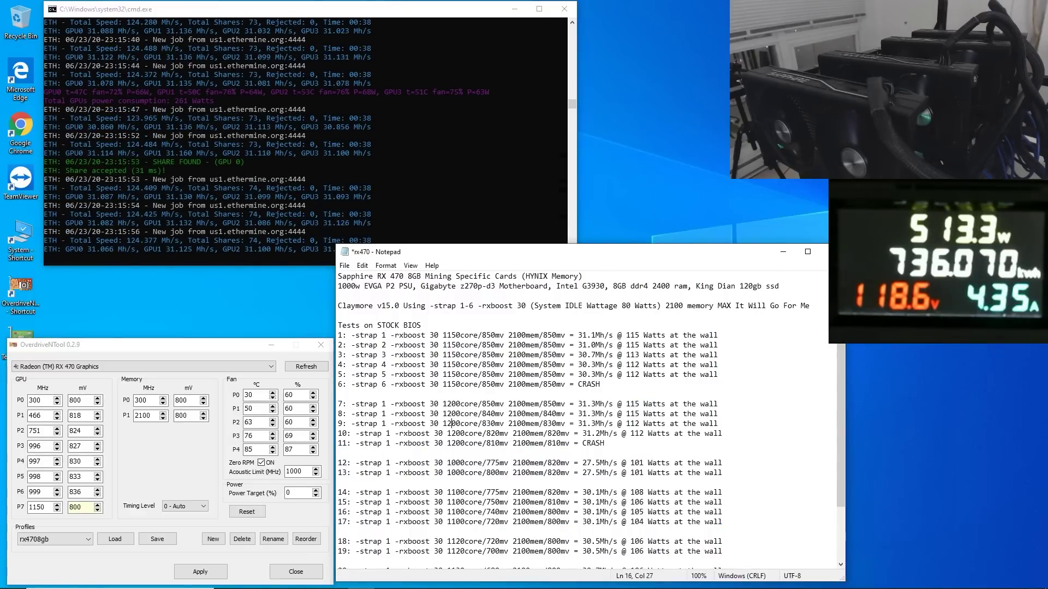
left_click_drag(338, 404, 478, 404)
left_click(478, 403)
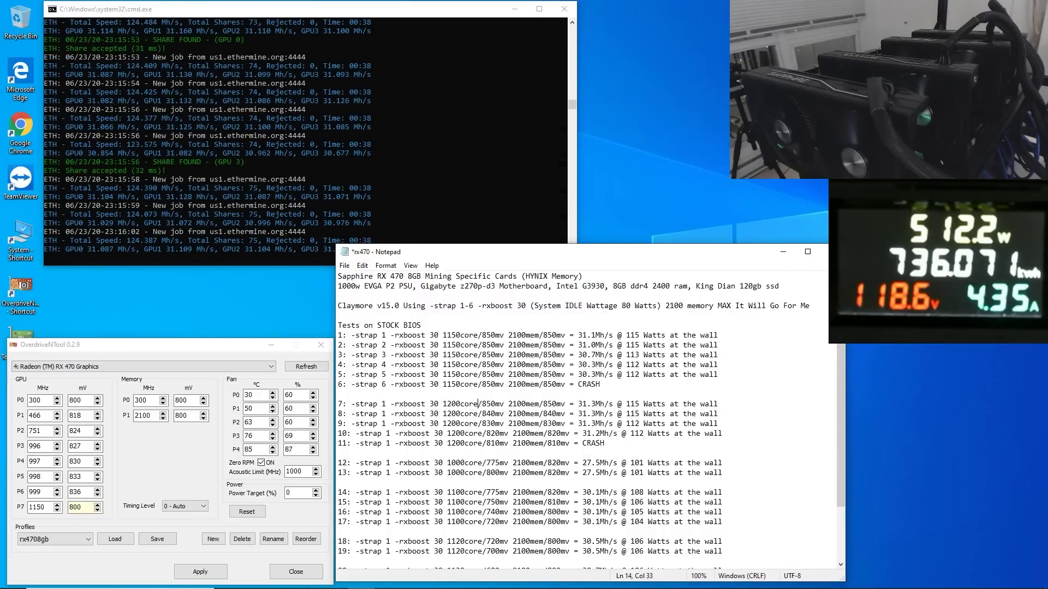
left_click_drag(443, 375, 479, 374)
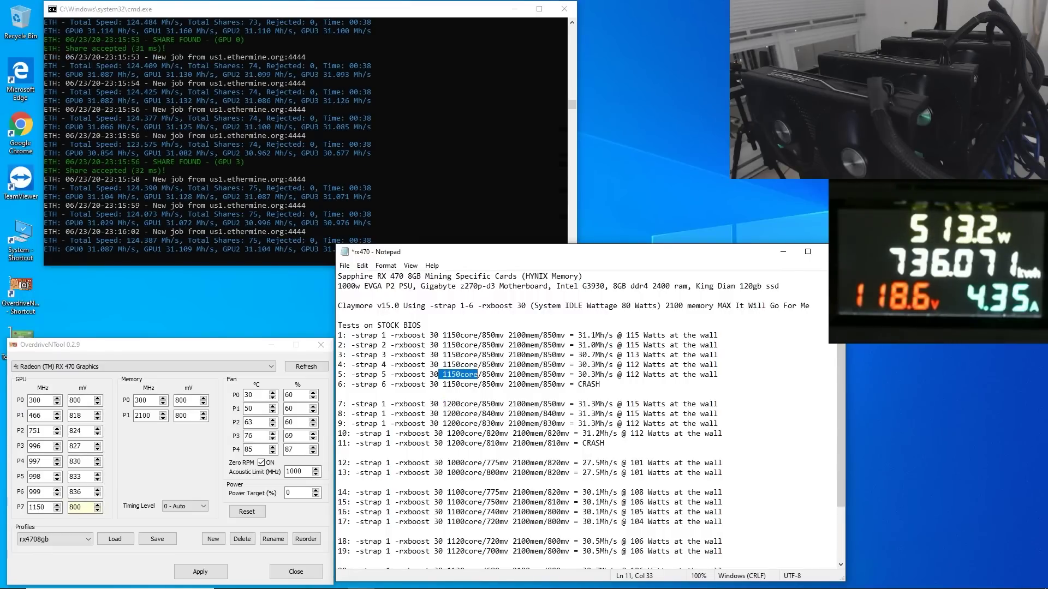
left_click_drag(442, 404, 479, 403)
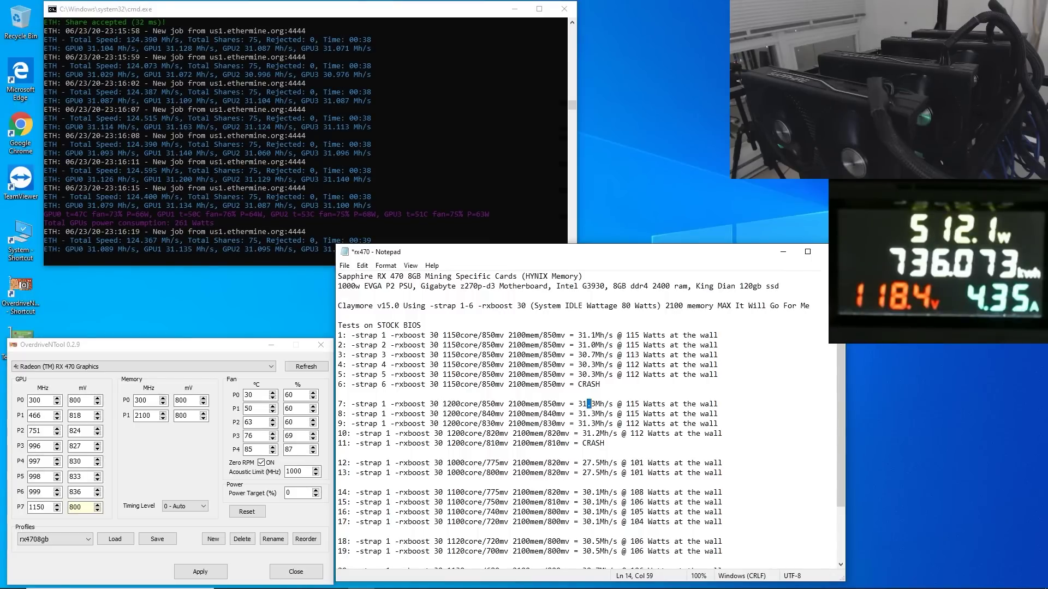
Highlight the hash rate and wall wattage of test 7 and compare the wattage with test 1.
double_click(595, 404)
left_click(595, 404)
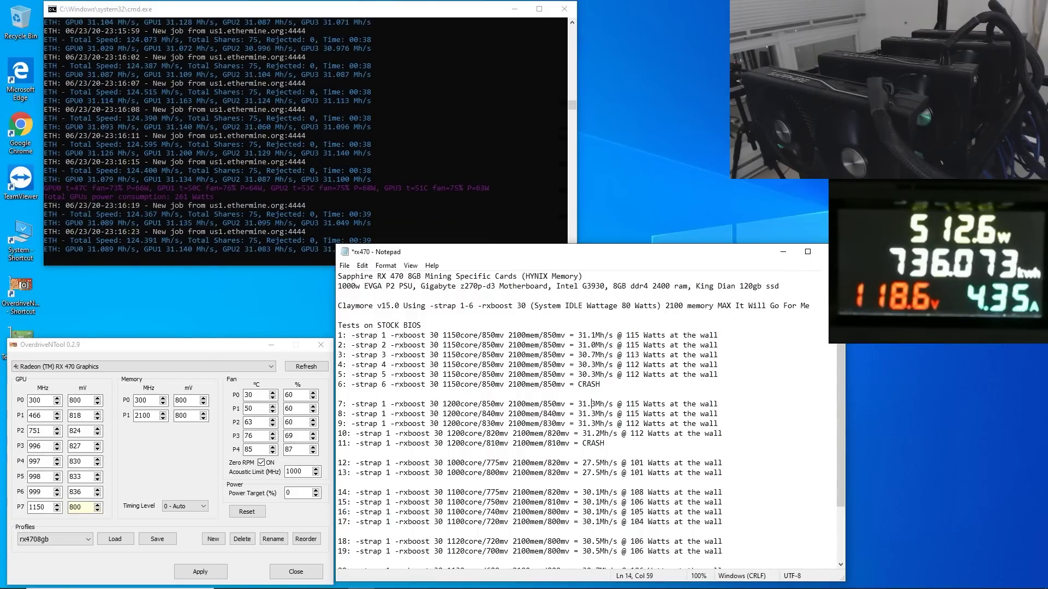
left_click_drag(596, 404, 591, 404)
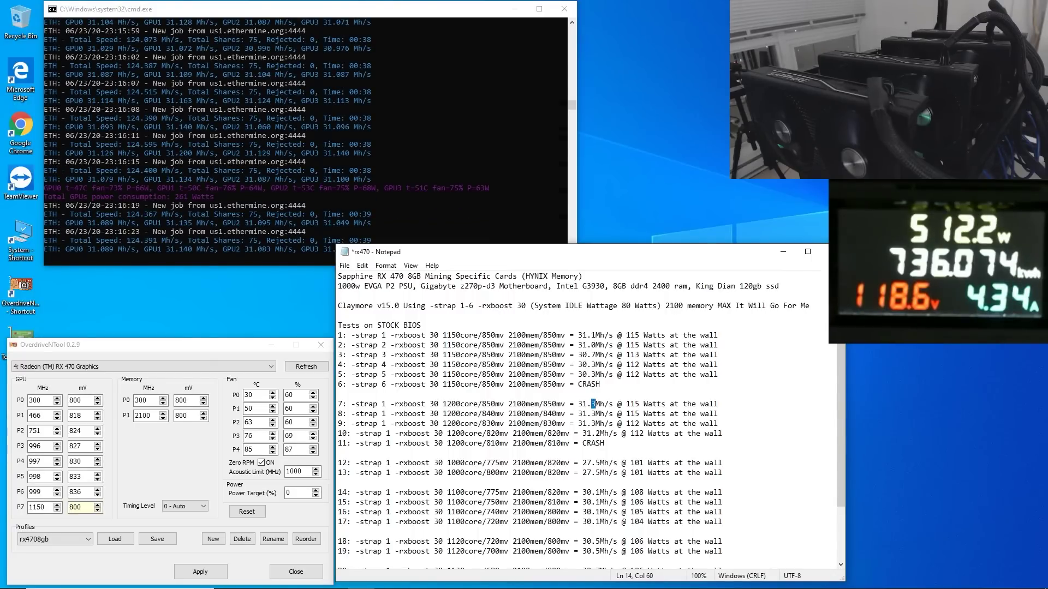
left_click_drag(670, 404, 634, 404)
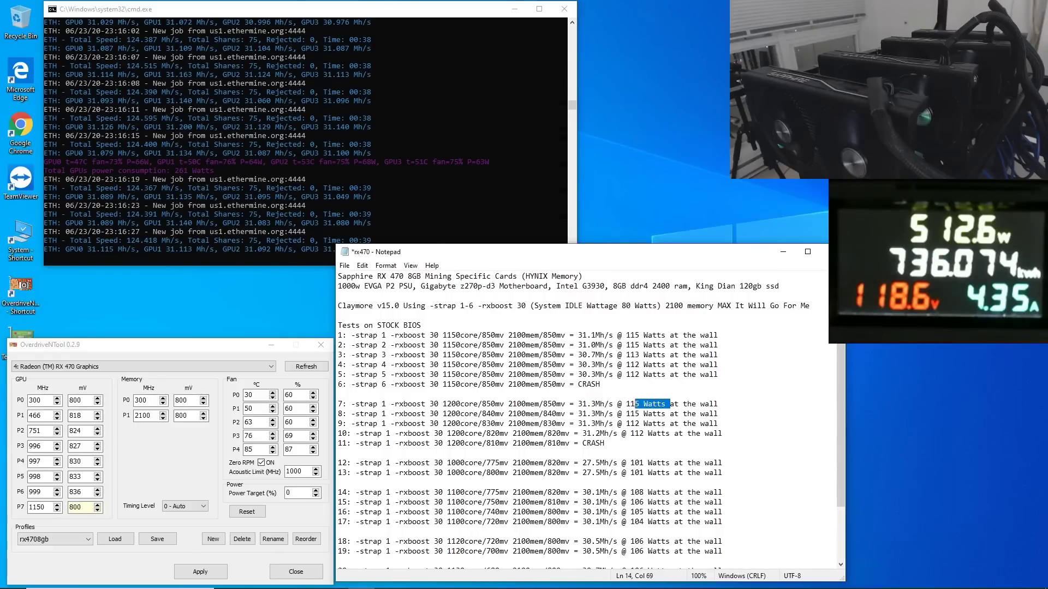
left_click_drag(665, 336, 626, 335)
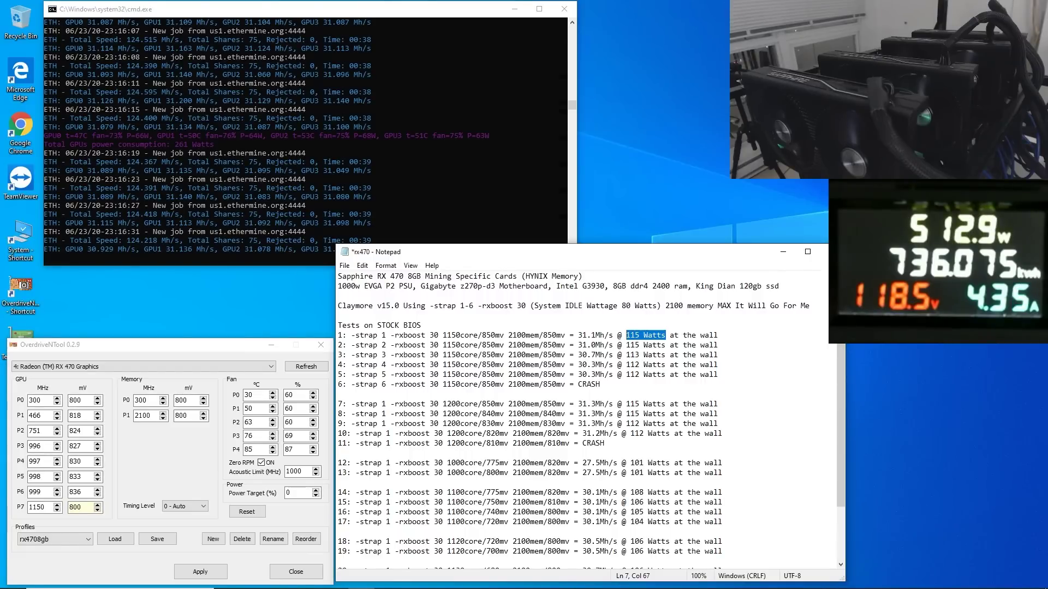
Highlight the core voltage, memory setting, hash rate and wall wattage of test 8.
left_click_drag(482, 413, 503, 413)
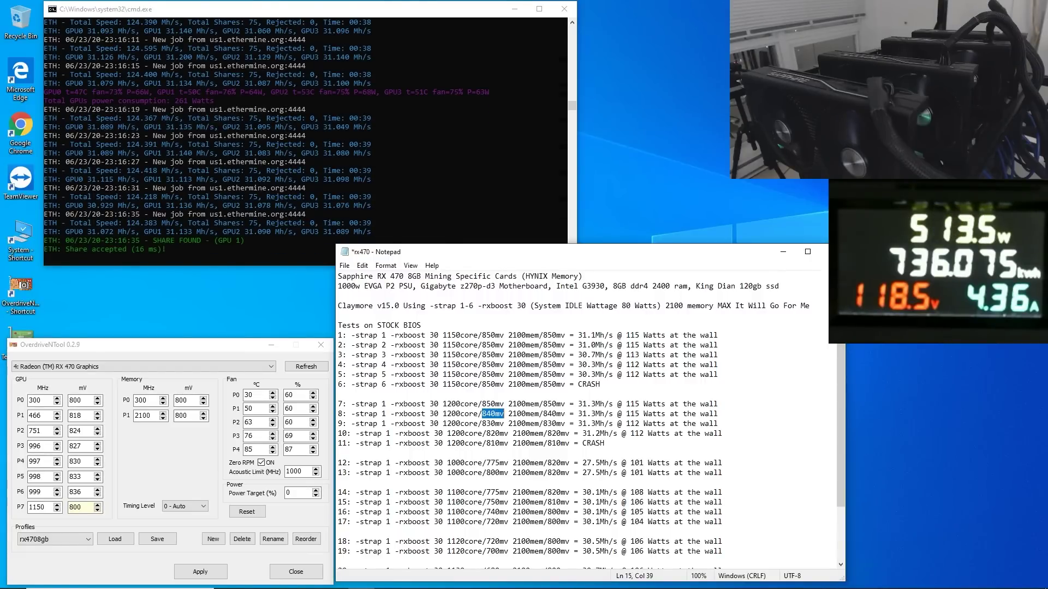
left_click_drag(508, 413, 605, 413)
left_click(591, 414)
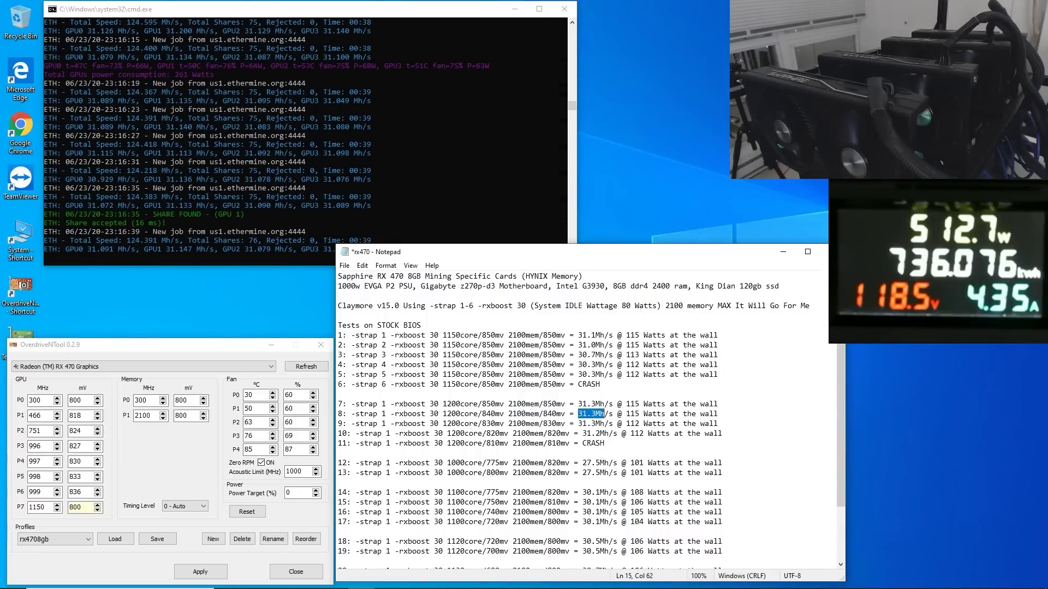
left_click_drag(631, 414, 679, 414)
Highlight the strap, clock and voltage settings of test 9, followed by its hash rate and wall wattage.
left_click_drag(355, 424, 490, 424)
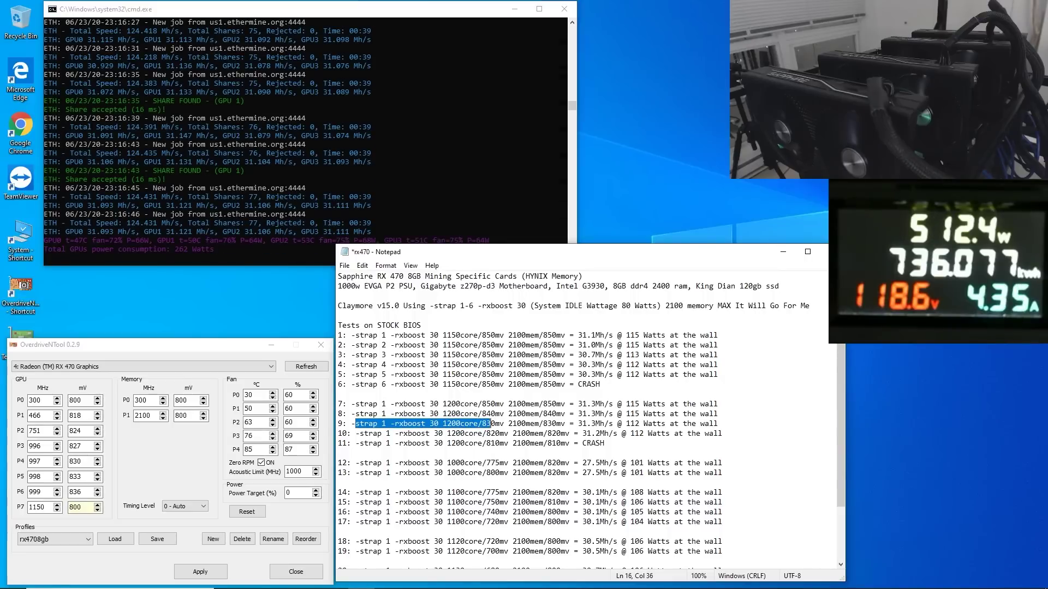
left_click(478, 424)
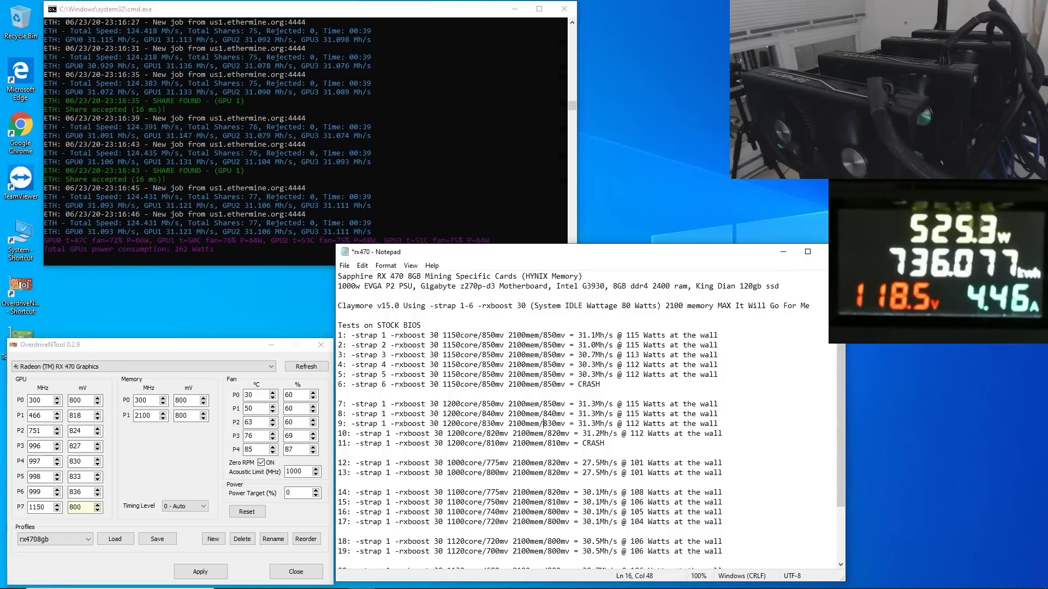
double_click(554, 423)
left_click_drag(578, 424, 618, 424)
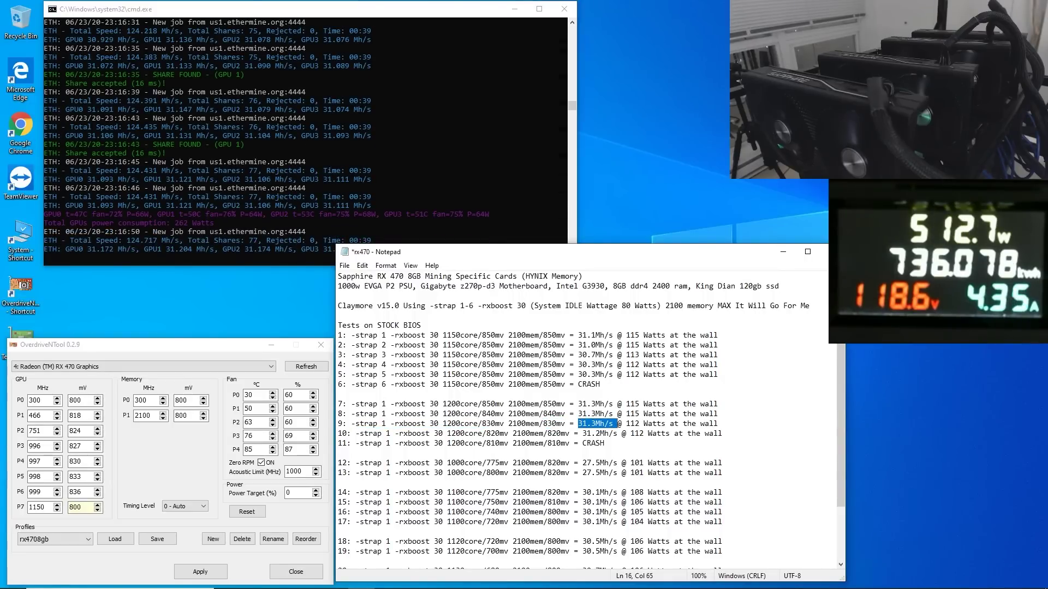
left_click(622, 423)
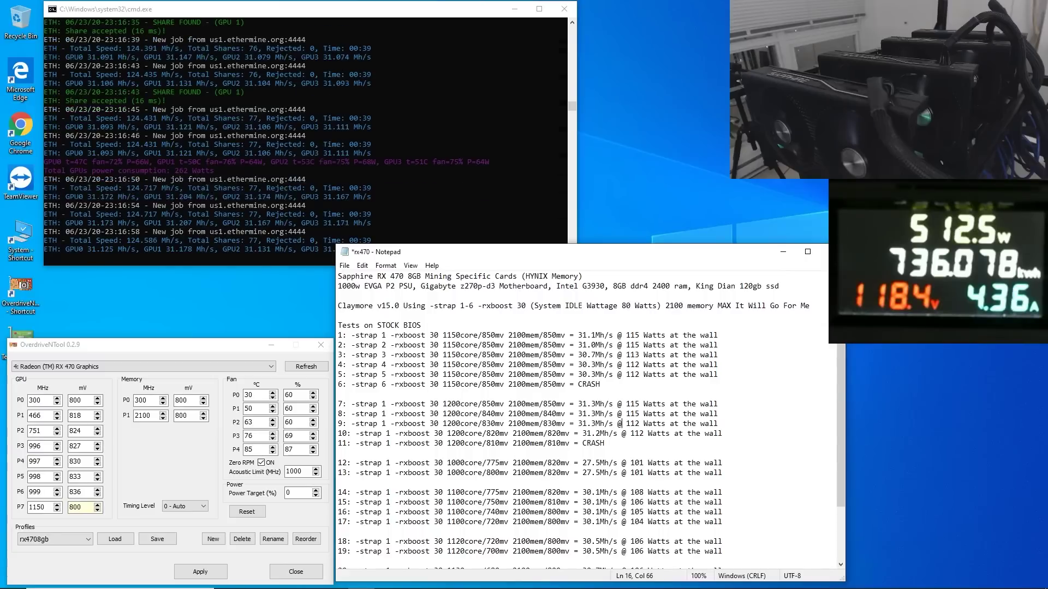
left_click_drag(621, 424, 718, 424)
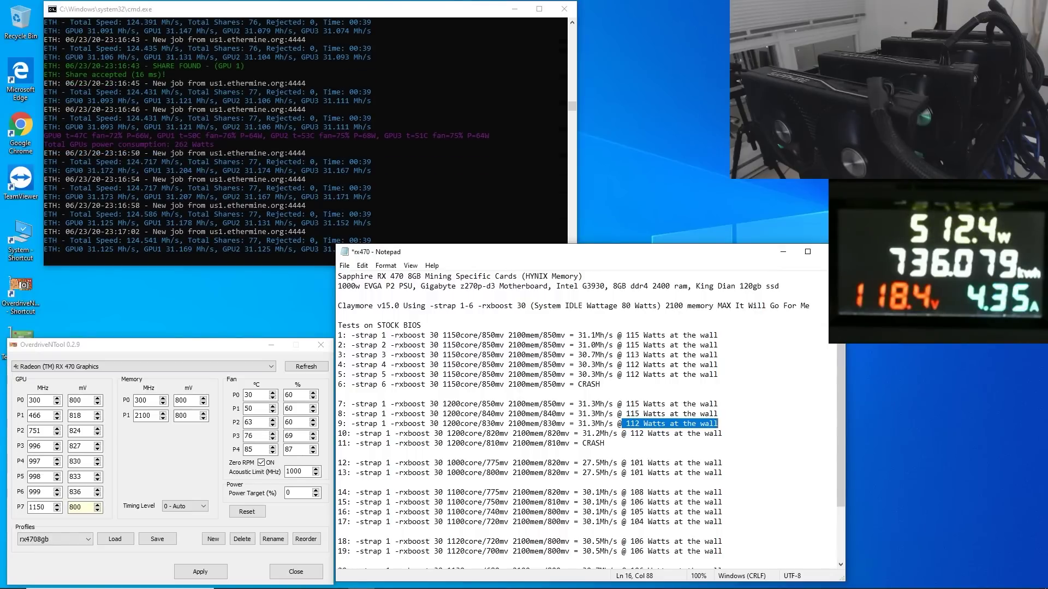
Highlight the core voltage, hash rate and wattage of test 10, and the settings and outcome of test 11.
left_click_drag(508, 434, 487, 433)
left_click_drag(569, 433, 615, 434)
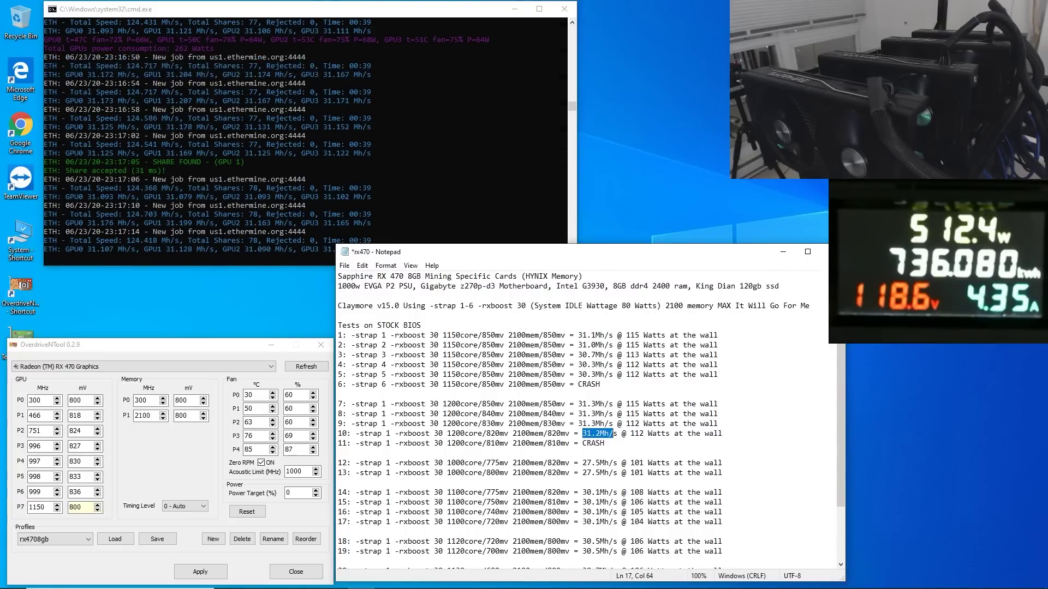
mouse_move(639, 434)
left_mouse_down()
mouse_move(631, 434)
mouse_move(687, 434)
mouse_move(631, 434)
left_mouse_up()
left_click_drag(336, 444, 340, 443)
left_click_drag(342, 443, 513, 443)
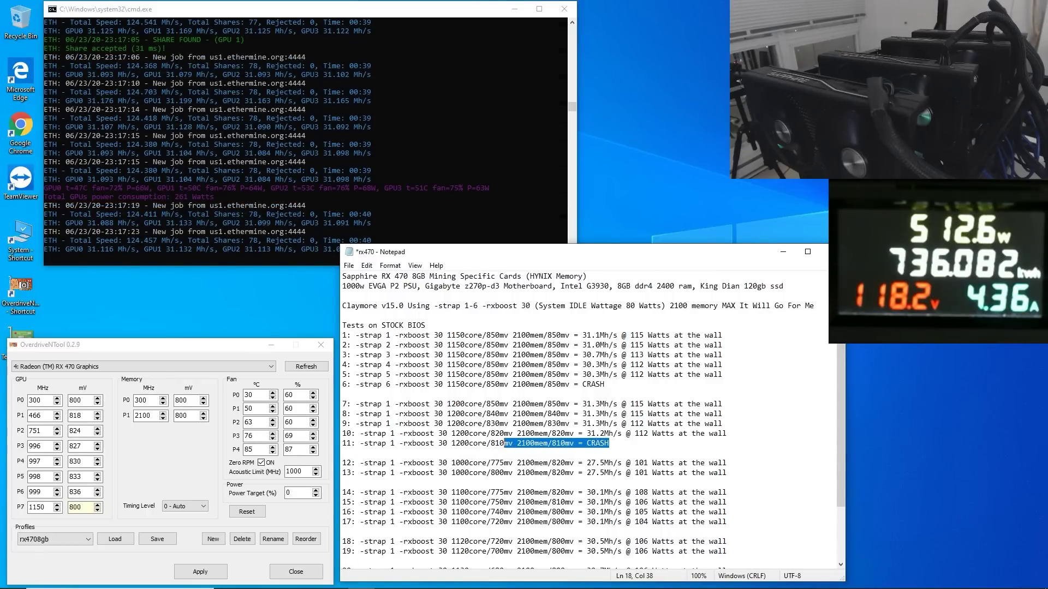
left_click(610, 443)
Highlight the core clock and voltage and the memory clock and voltage of test 12.
scroll(589, 421, "down", 1)
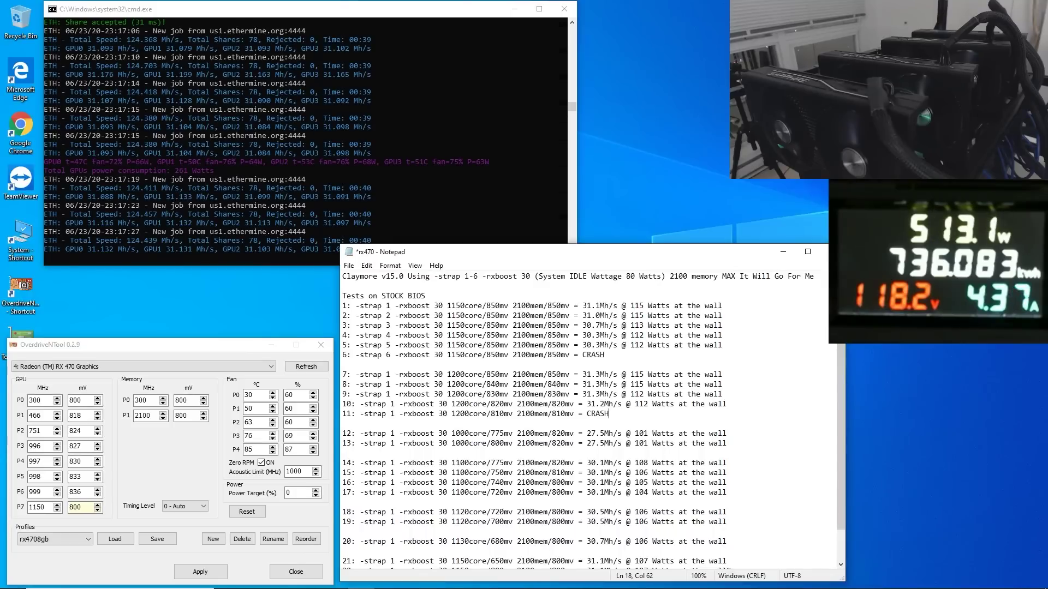
left_click_drag(343, 433, 556, 434)
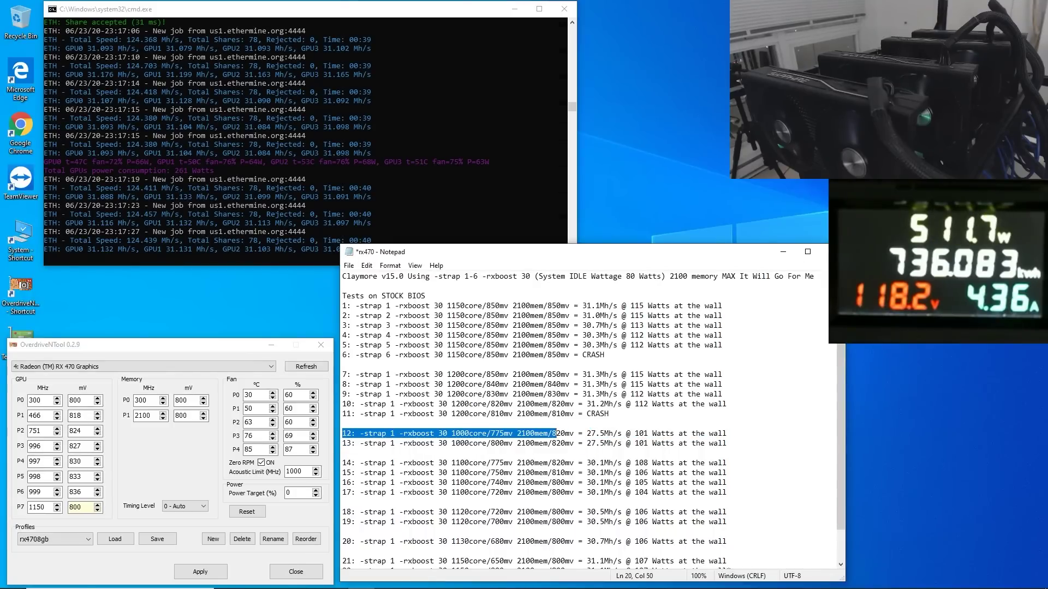
left_click(451, 433)
left_click_drag(452, 433, 513, 434)
left_click(486, 433)
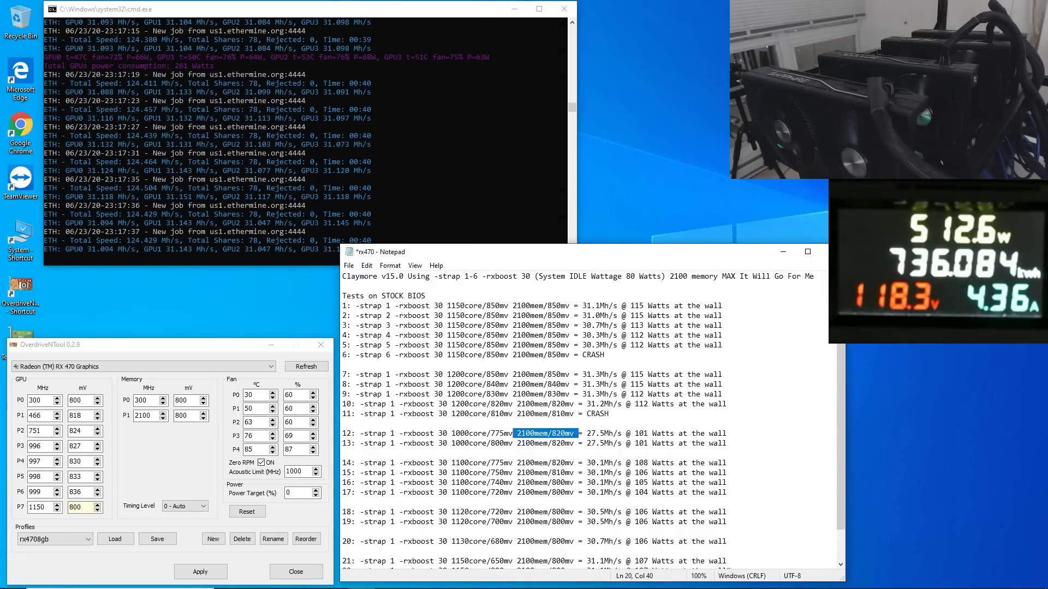
left_click(517, 433)
Set the memory P1 clock to 2150 MHz in OverdriveNTool and point out the memory P1 voltage.
left_click(141, 416)
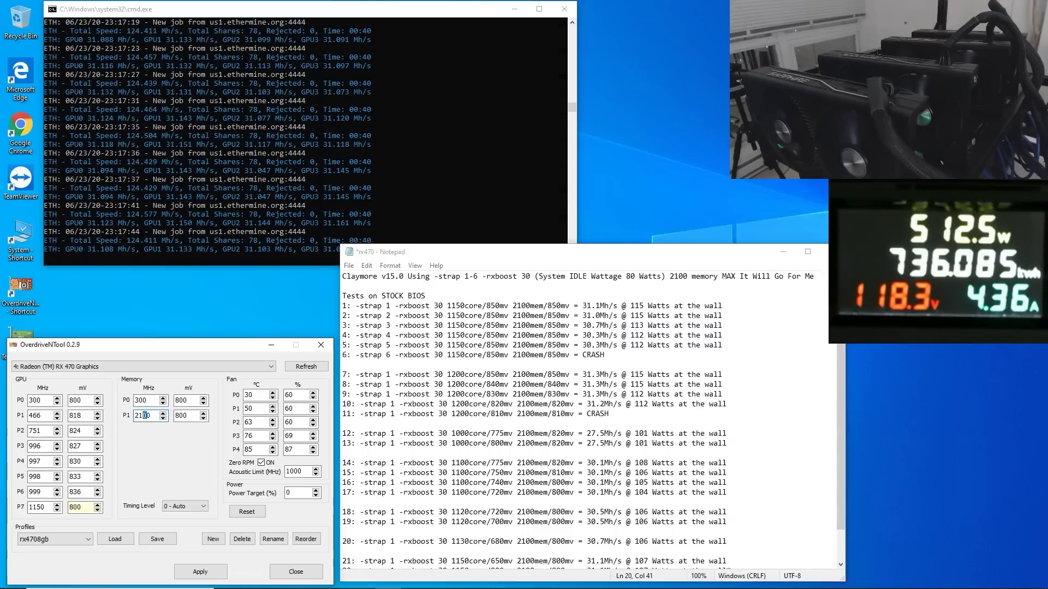
type("1")
type("4")
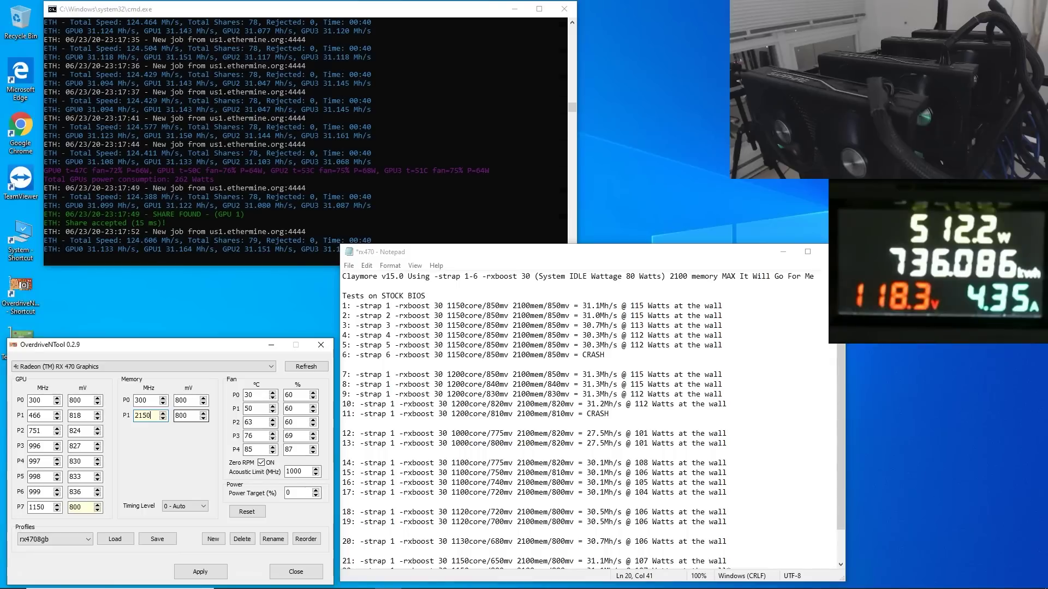
left_click_drag(187, 416, 166, 424)
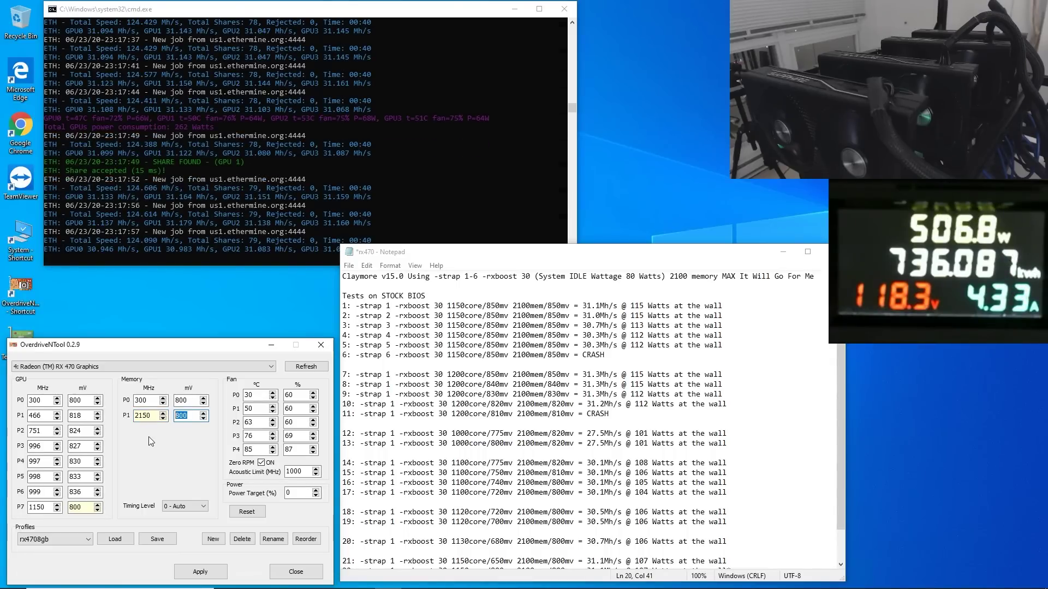
left_click(151, 416)
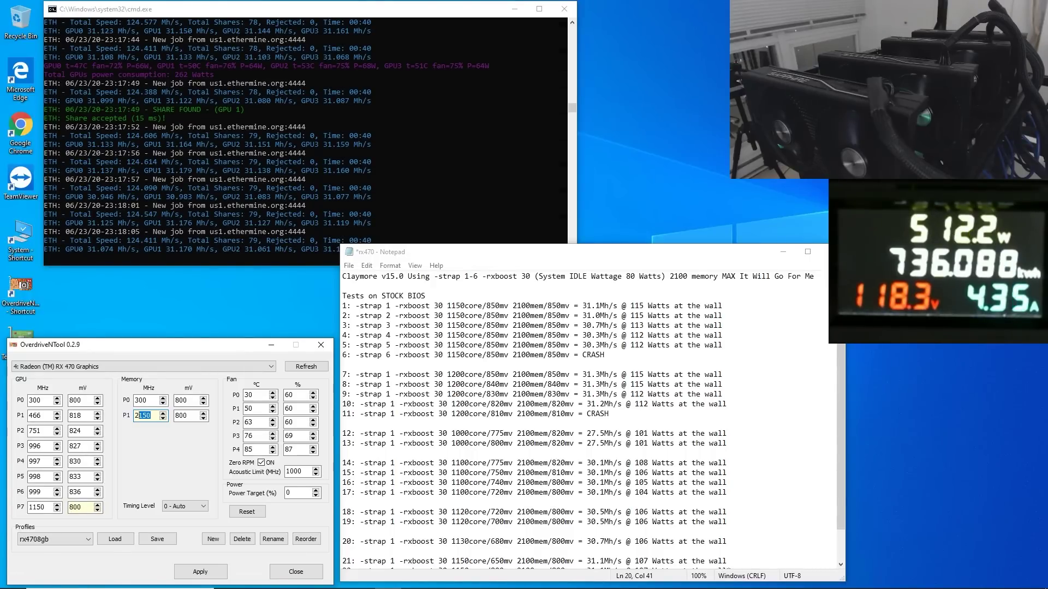
Return to the notes and highlight the settings, hash rates and wall wattages of tests 12 and 13.
left_click_drag(442, 434, 517, 433)
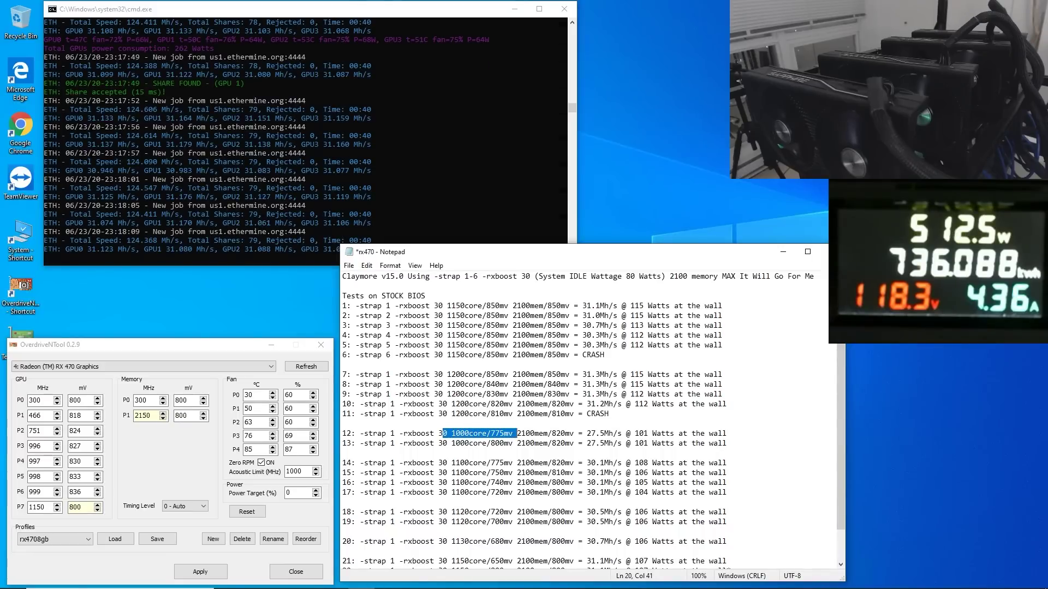
left_click_drag(587, 434, 634, 434)
left_click(635, 433)
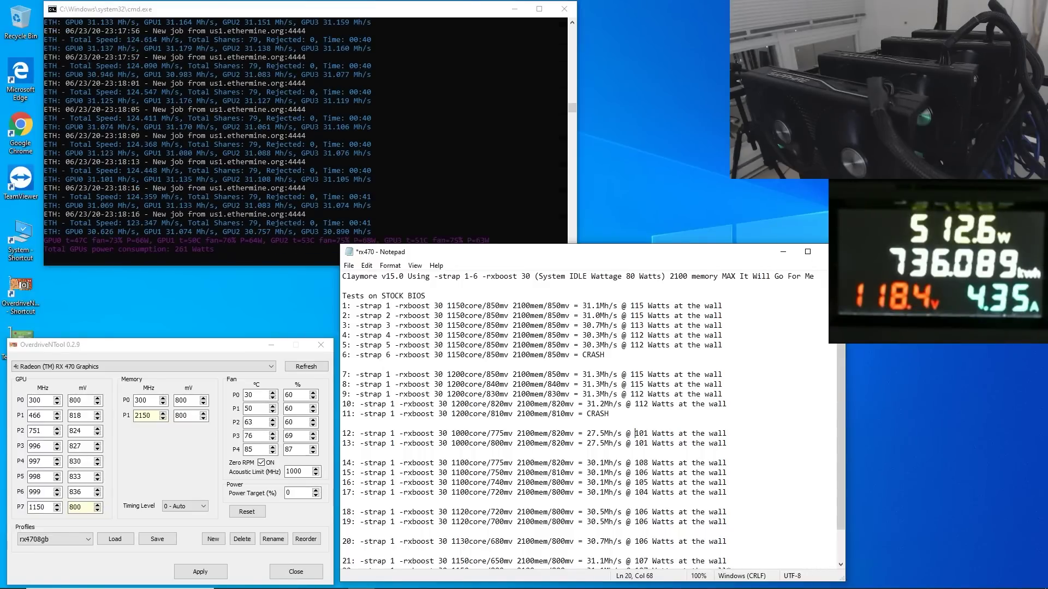
left_click(345, 443)
left_click_drag(452, 443, 609, 443)
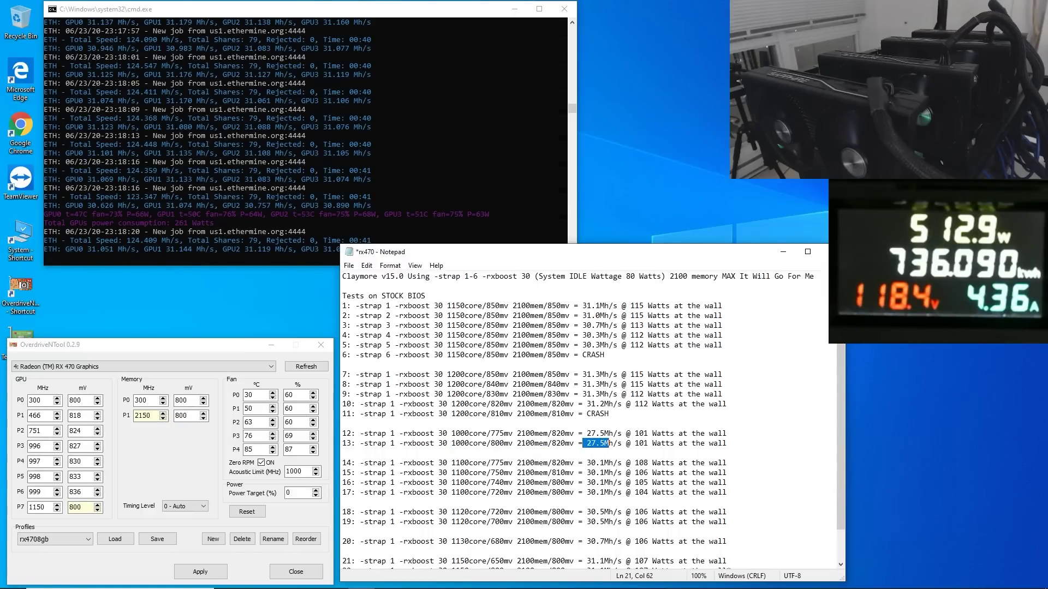
left_click_drag(635, 443, 675, 443)
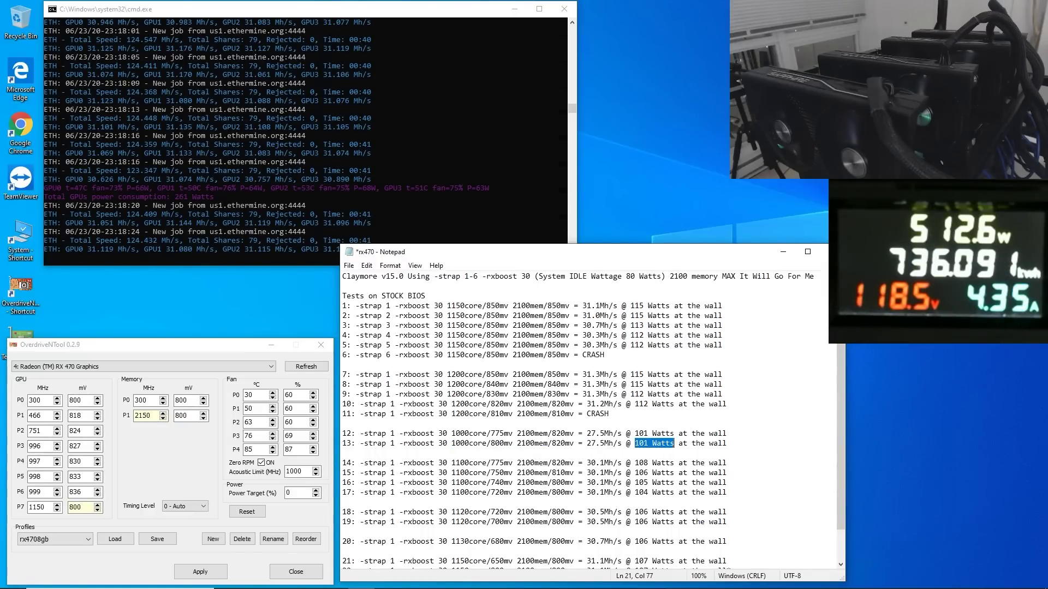
Compare the core voltages of tests 12 and 13 by highlighting each one.
left_click_drag(513, 443, 500, 444)
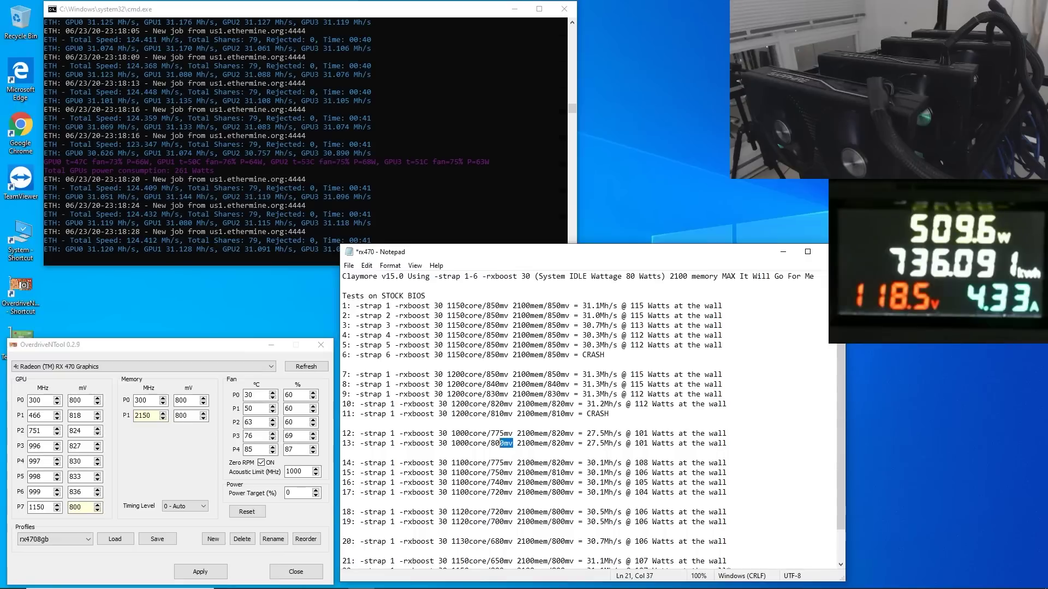
left_click(507, 433)
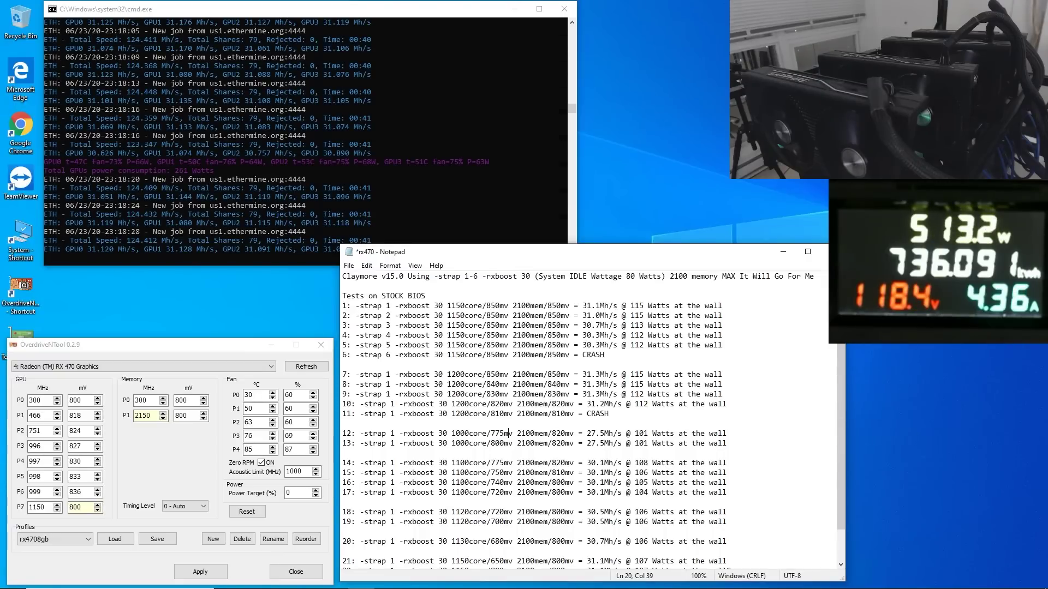
left_click_drag(513, 443, 504, 443)
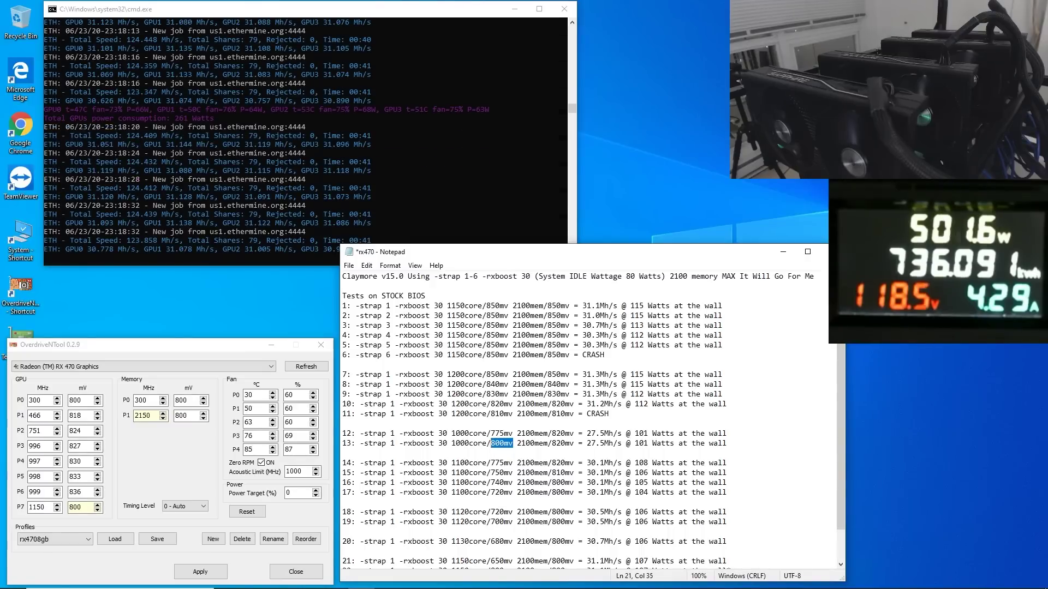
left_click_drag(517, 433, 491, 434)
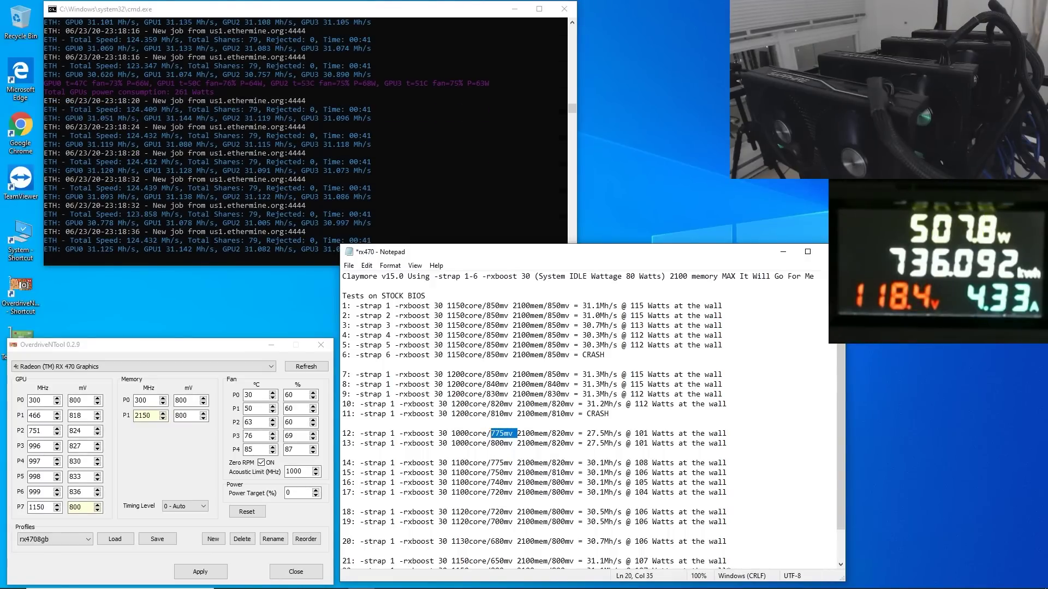
Point out the memory P1 clock in OverdriveNTool and set the GPU P7 voltage to 650 mV.
left_click_drag(156, 416, 126, 414)
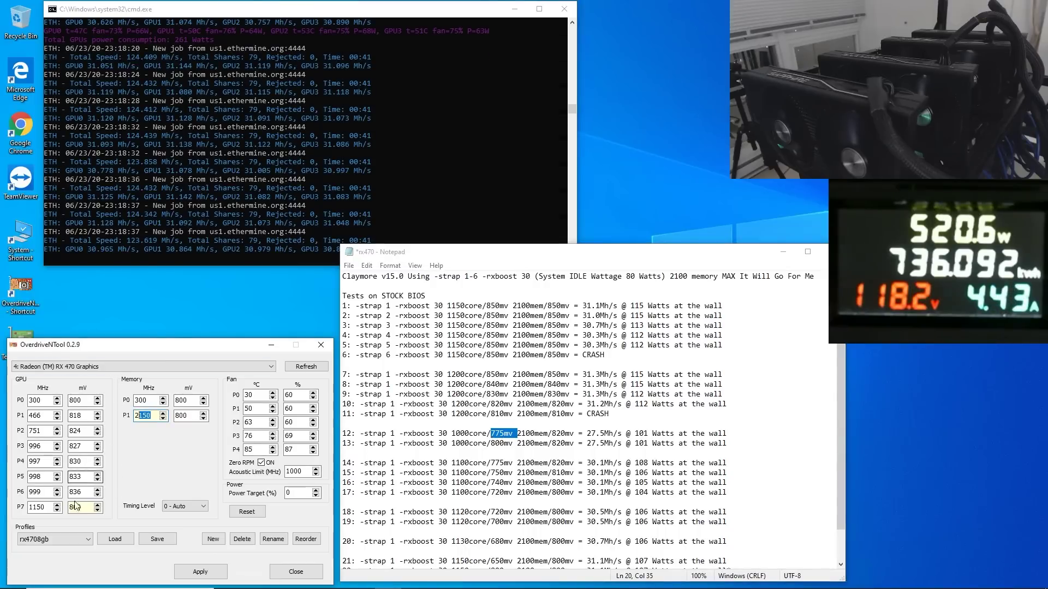
left_click_drag(88, 507, 64, 506)
type("650")
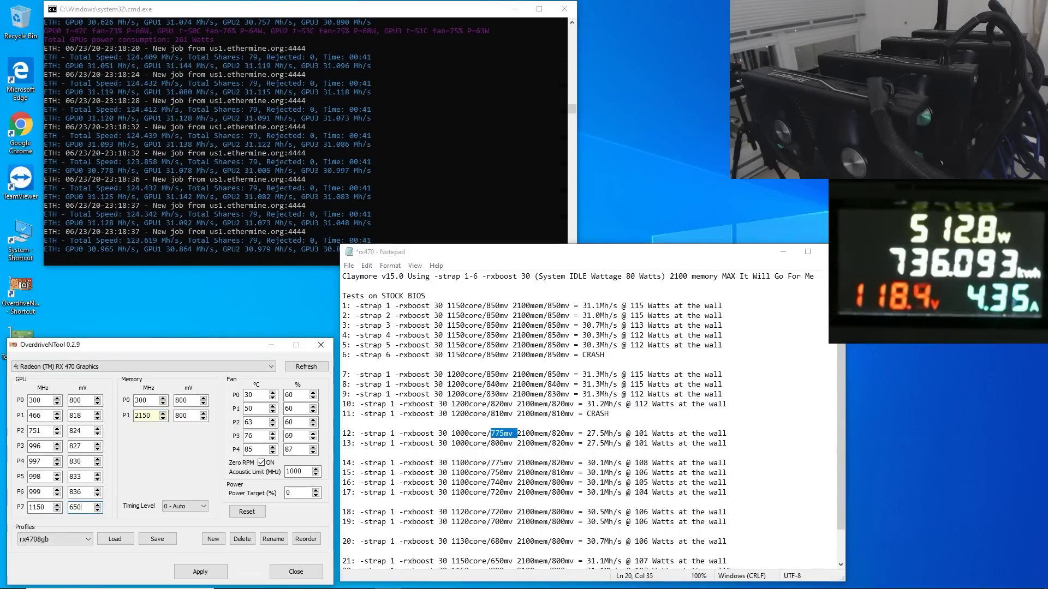
Set the GPU P7 voltage to 820 mV in OverdriveNTool.
double_click(67, 508)
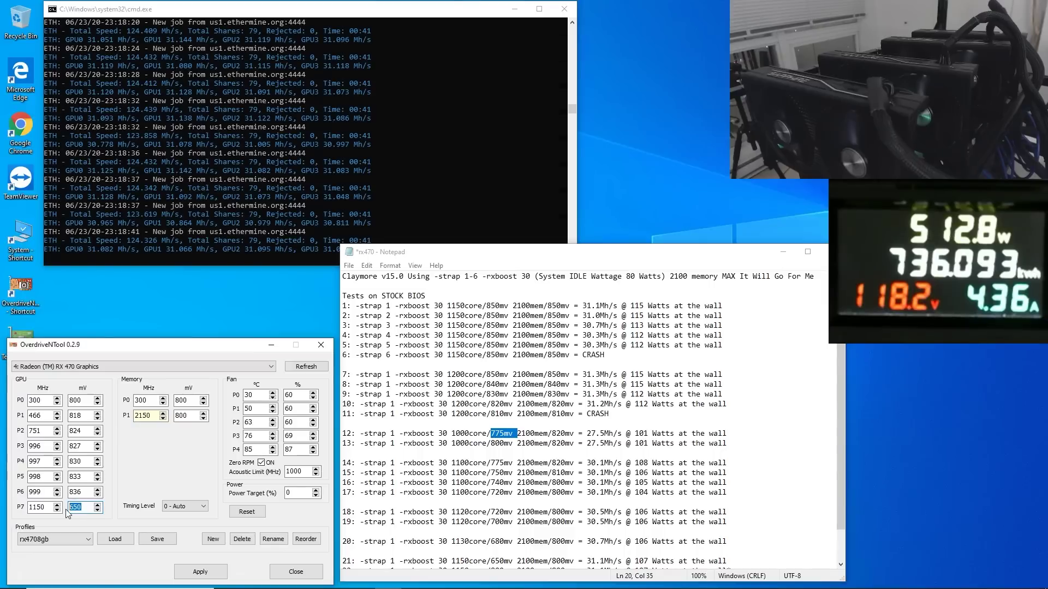
type("80")
key("BackSpace")
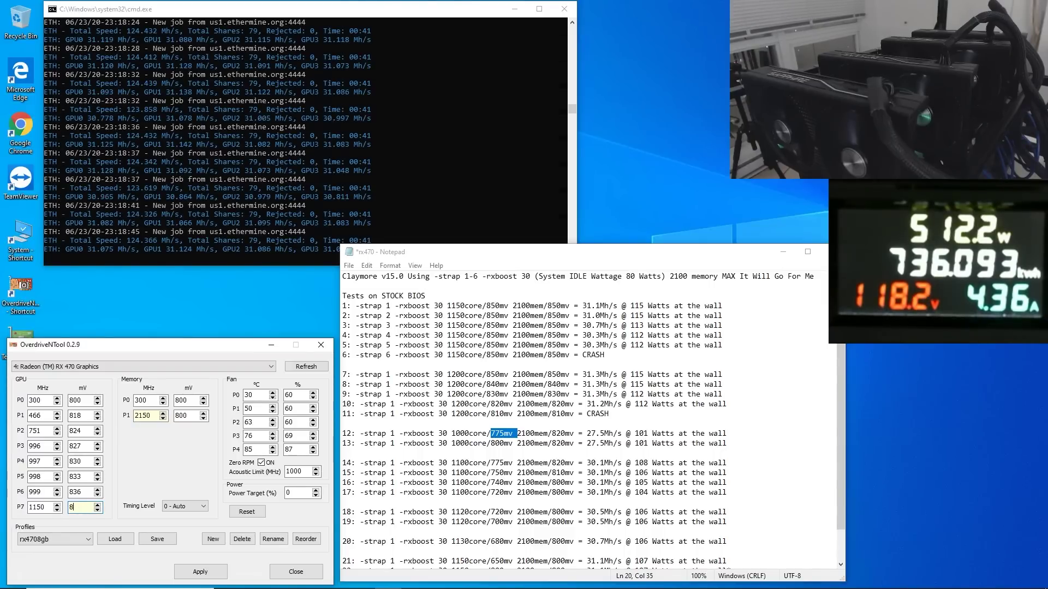
type("10")
key("BackSpace")
key("BackSpace")
type("20")
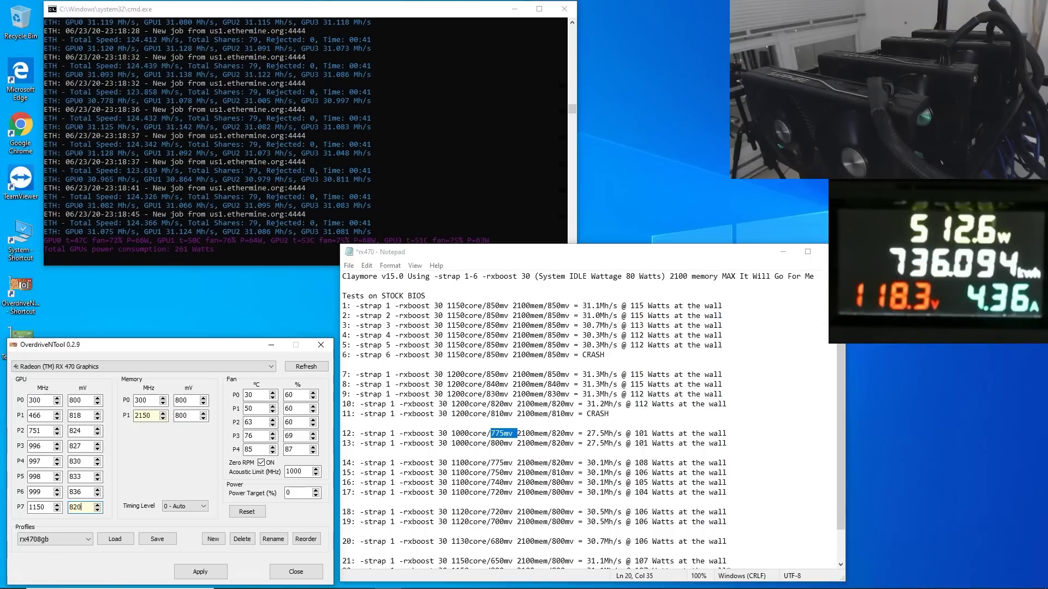
left_click_drag(82, 507, 57, 508)
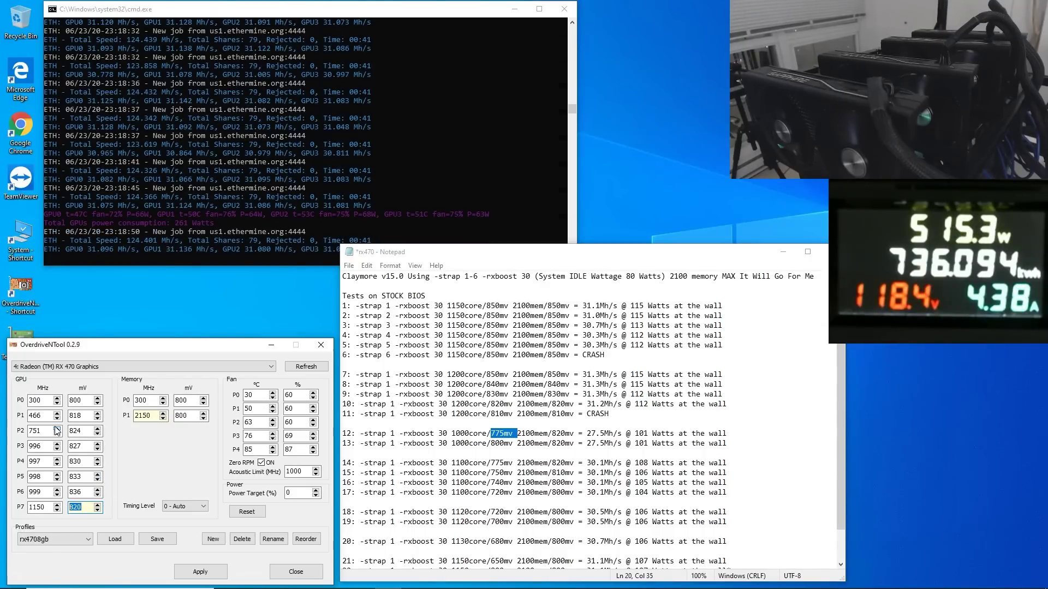
Return to the notes and highlight the core clocks, voltages and results of tests 14 to 16.
left_click(343, 453)
scroll(590, 423, "down", 1)
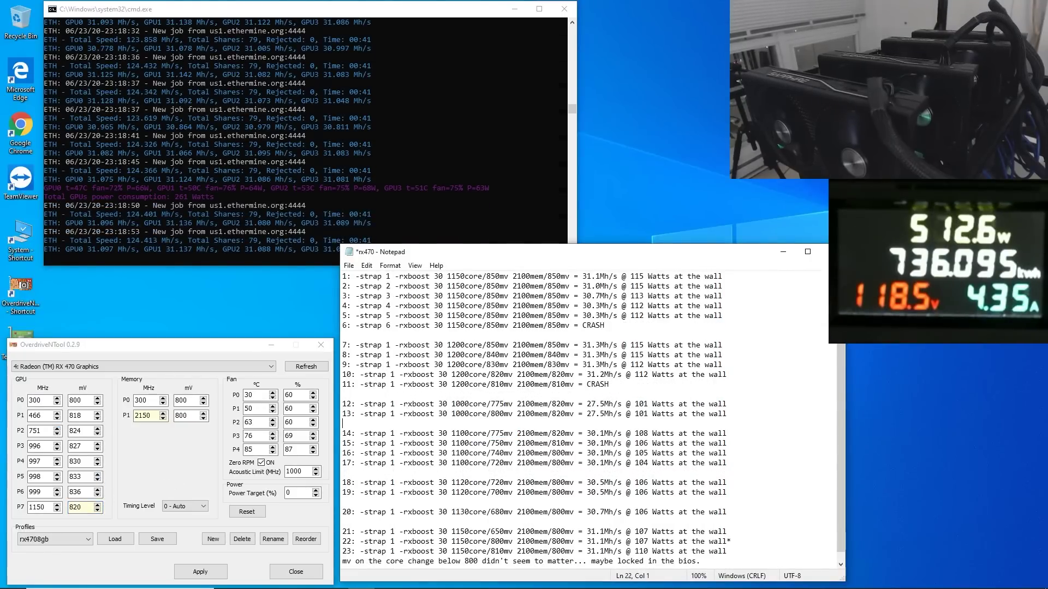
scroll(593, 421, "down", 1)
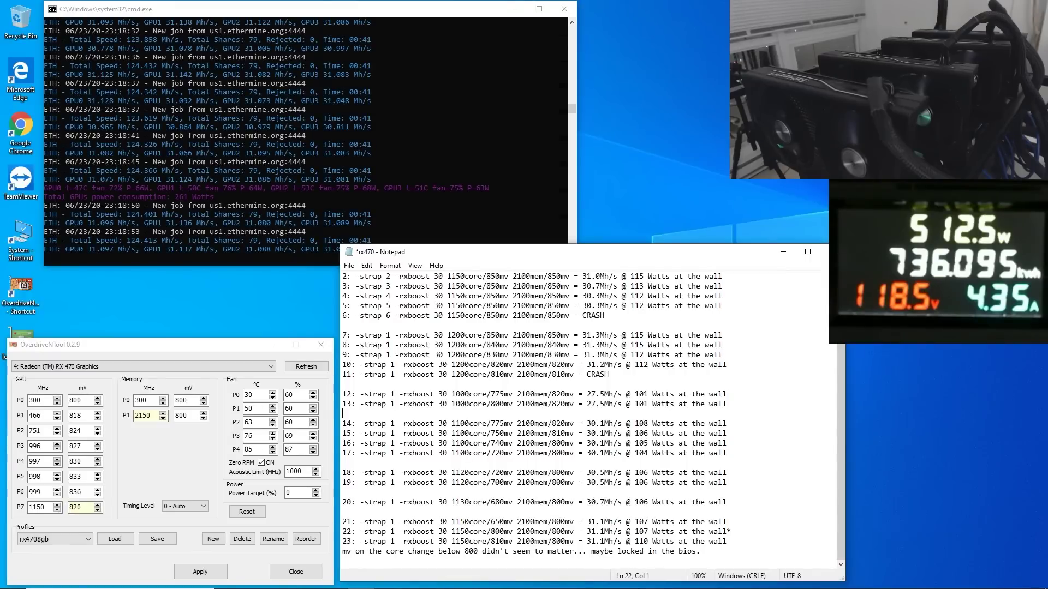
left_click_drag(347, 424, 359, 424)
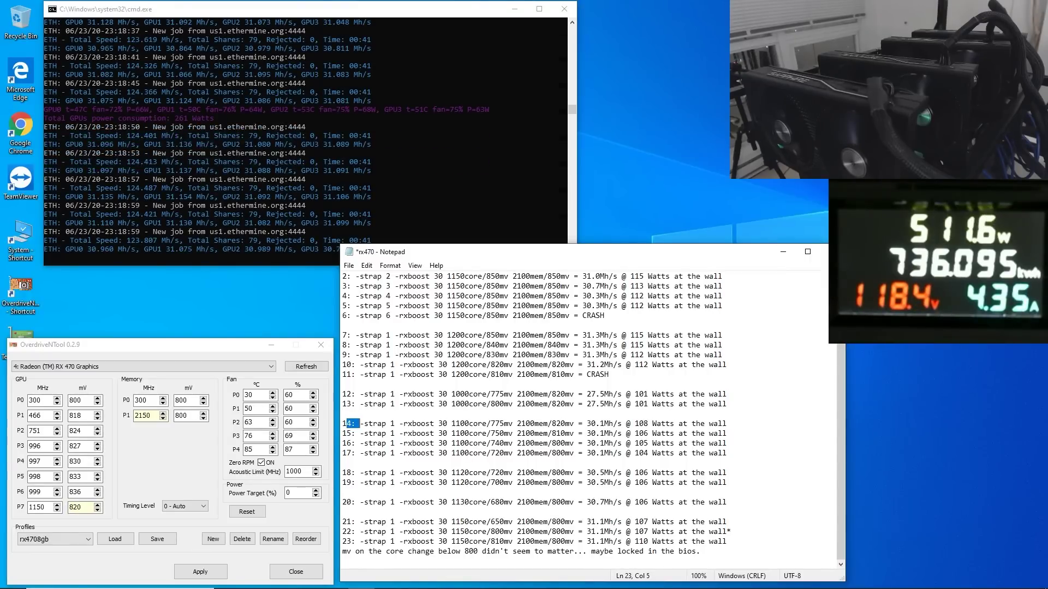
left_click_drag(456, 424, 482, 424)
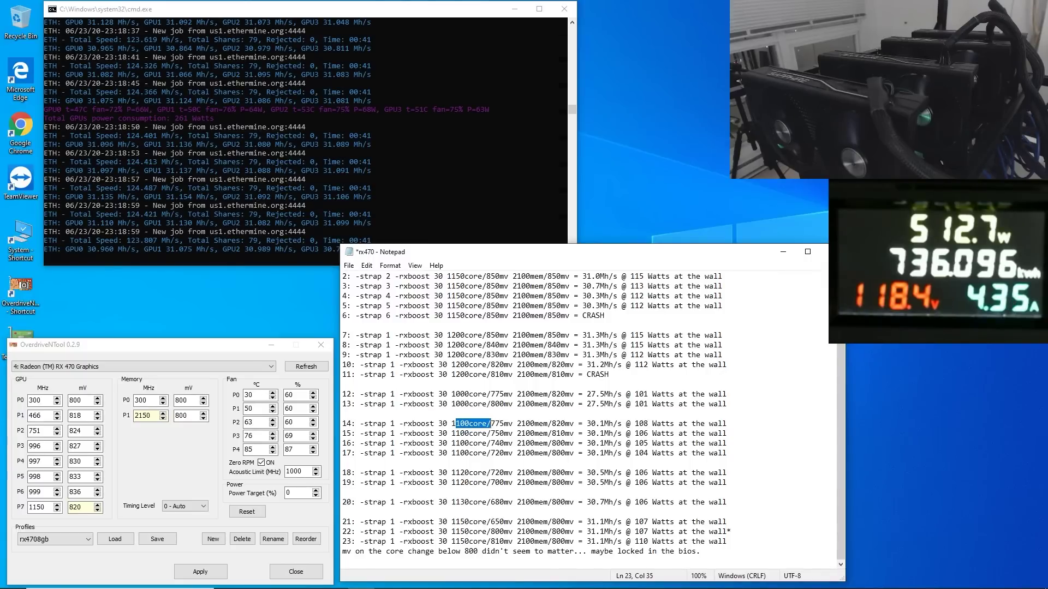
left_click_drag(552, 423, 705, 434)
left_click(452, 433)
left_click_drag(487, 433, 583, 443)
left_click(488, 443)
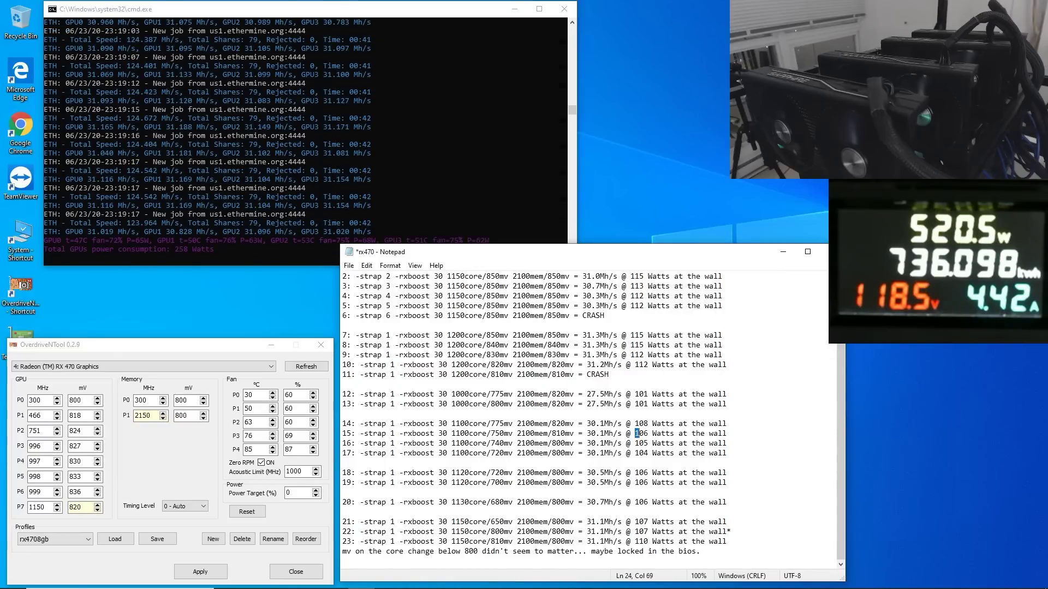
Compare the wall wattages and voltages of tests 15 and 16, and highlight the core voltage of test 13.
left_click_drag(634, 434, 648, 443)
left_click(645, 443)
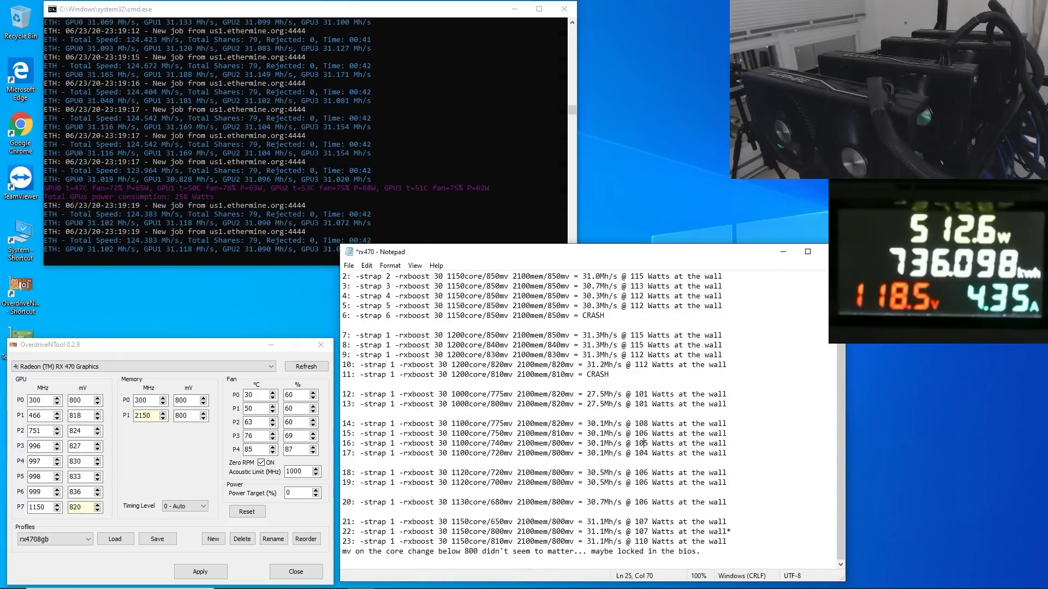
left_click_drag(578, 443, 504, 453)
left_click(548, 434)
left_click(490, 443)
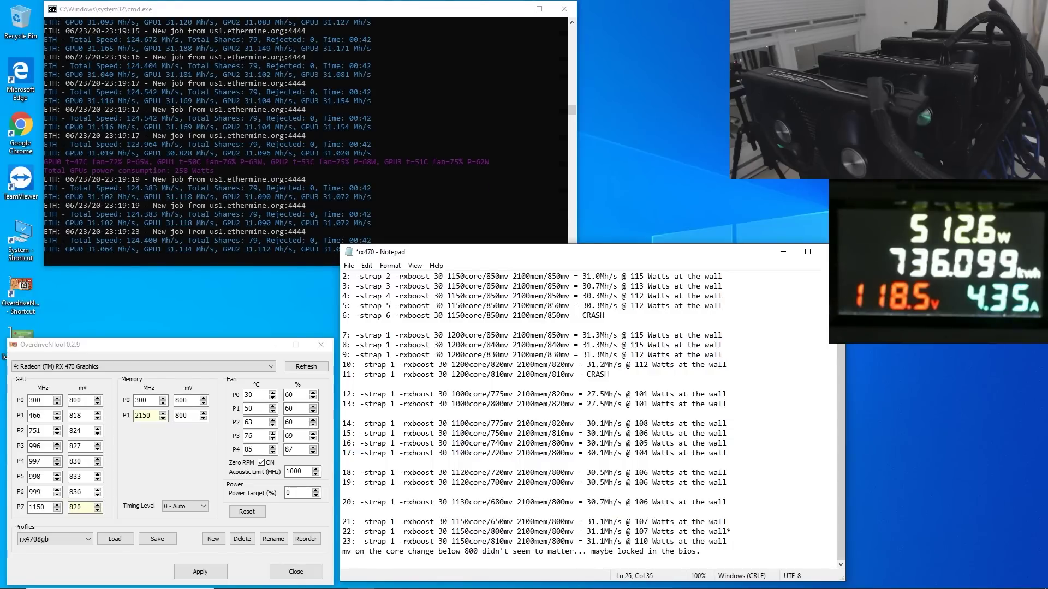
left_click_drag(495, 424, 513, 404)
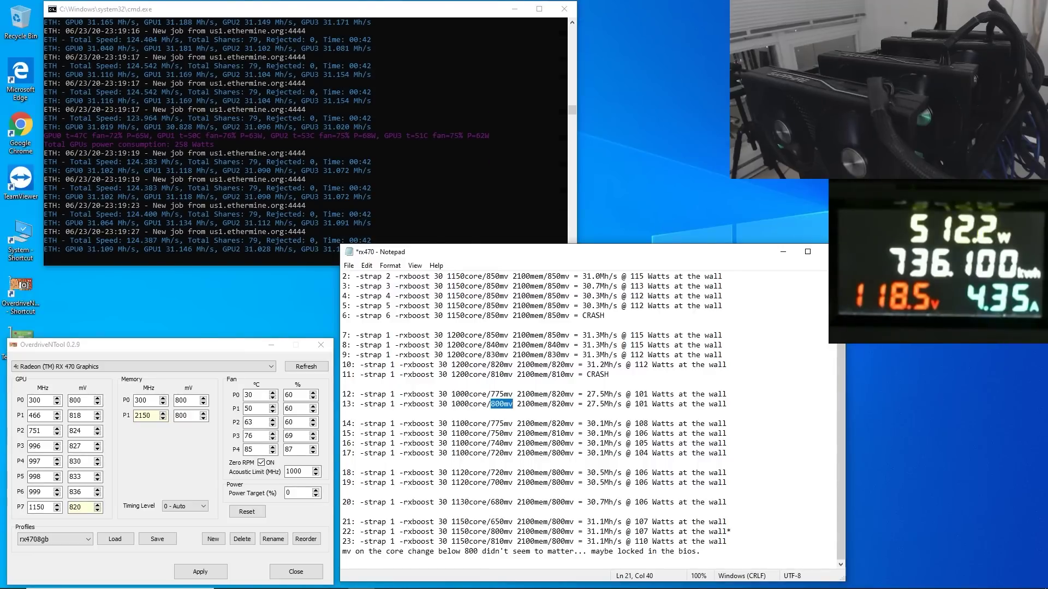
Highlight the hash rate and wall wattage of test 18 and compare them with the results of test 15.
left_click(343, 472)
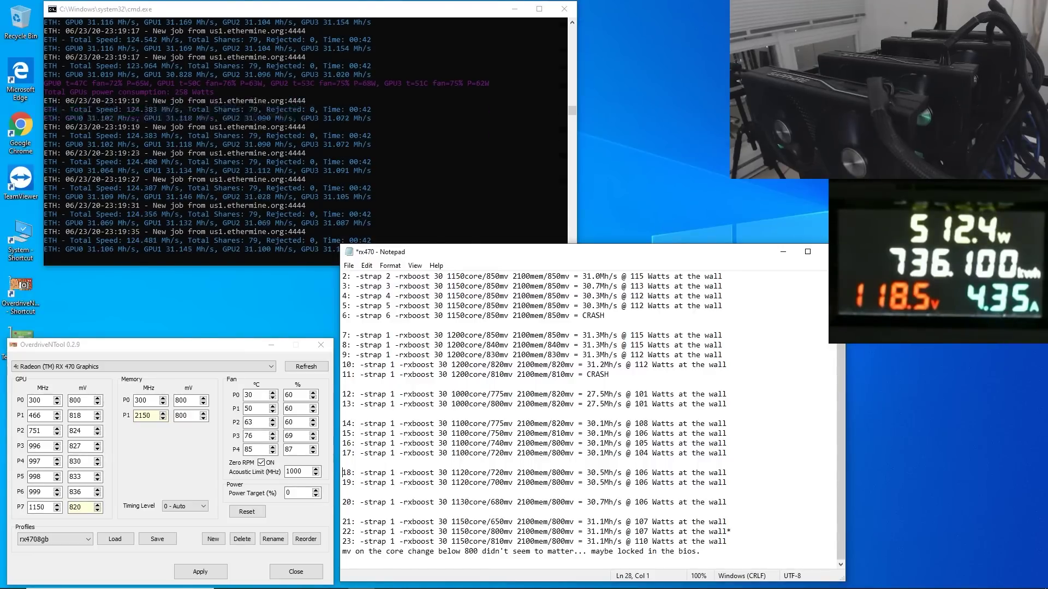
left_click_drag(586, 472, 622, 473)
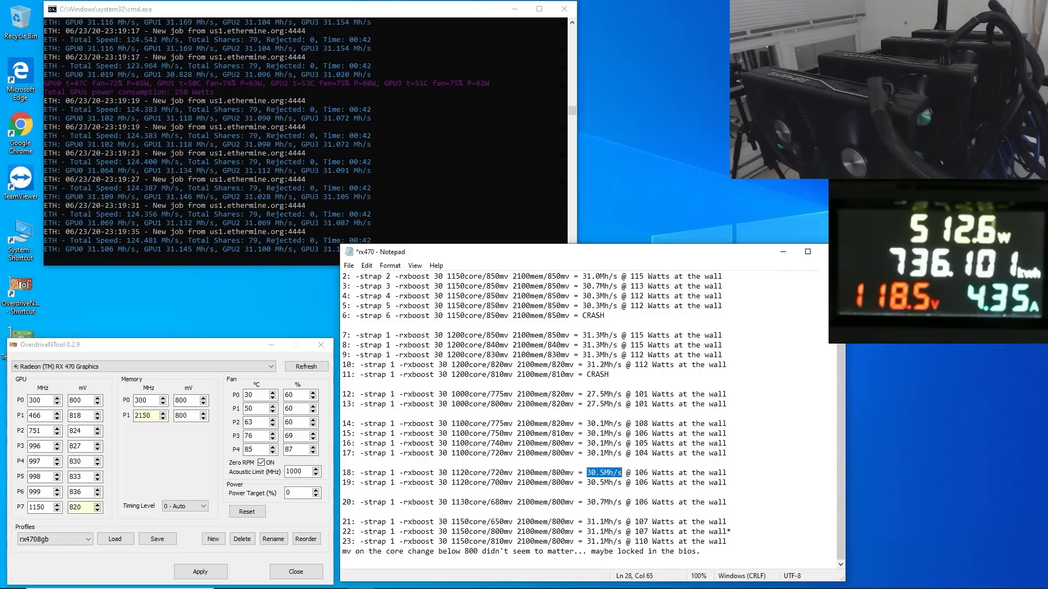
left_click_drag(631, 472, 648, 472)
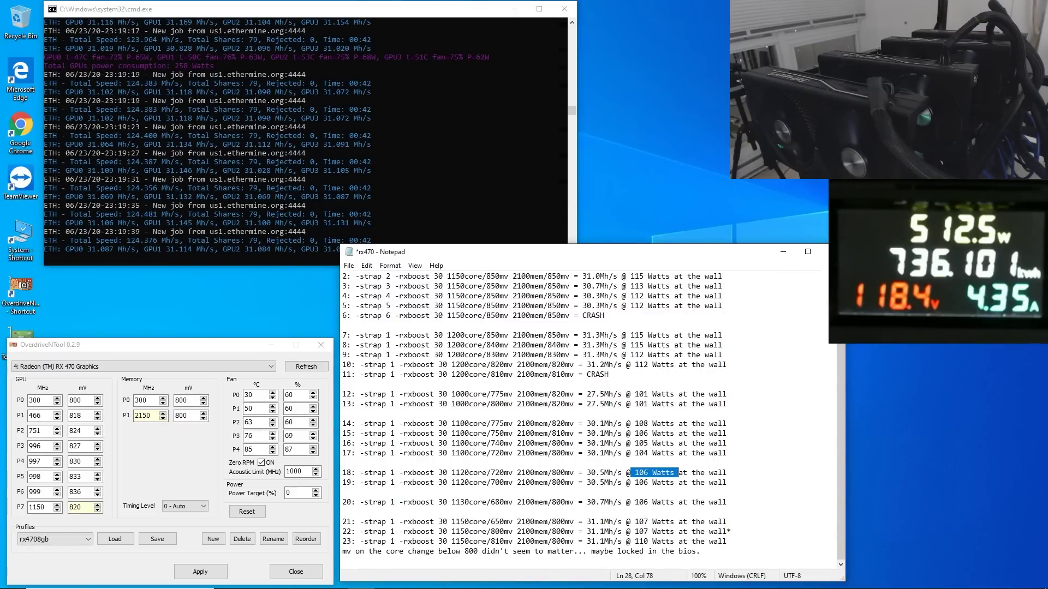
left_click_drag(582, 433, 679, 434)
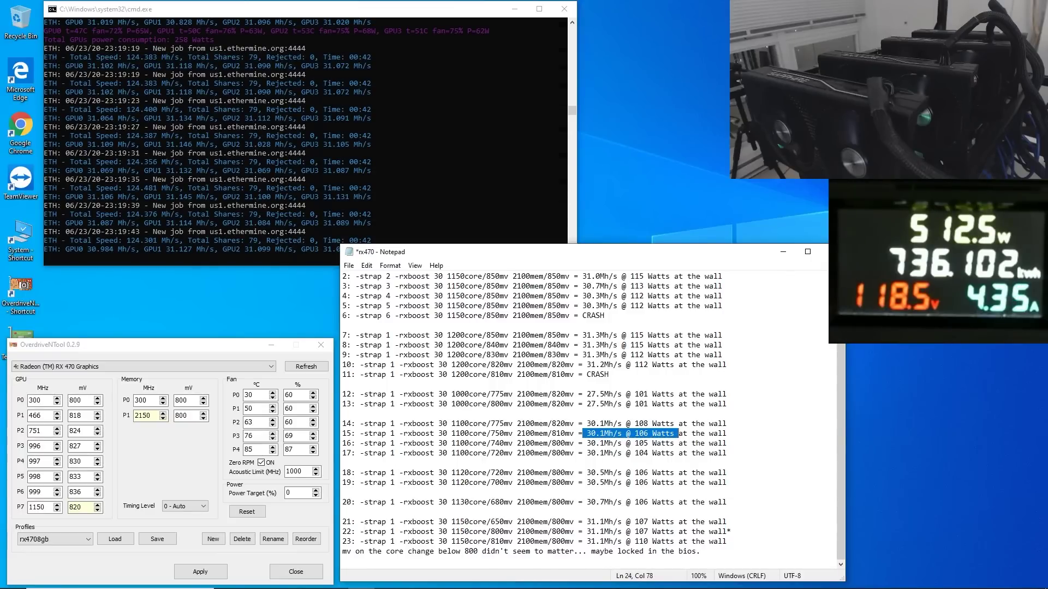
Highlight the core clocks and core voltages of tests 18 and 19.
left_click_drag(451, 473, 661, 473)
left_click(455, 472)
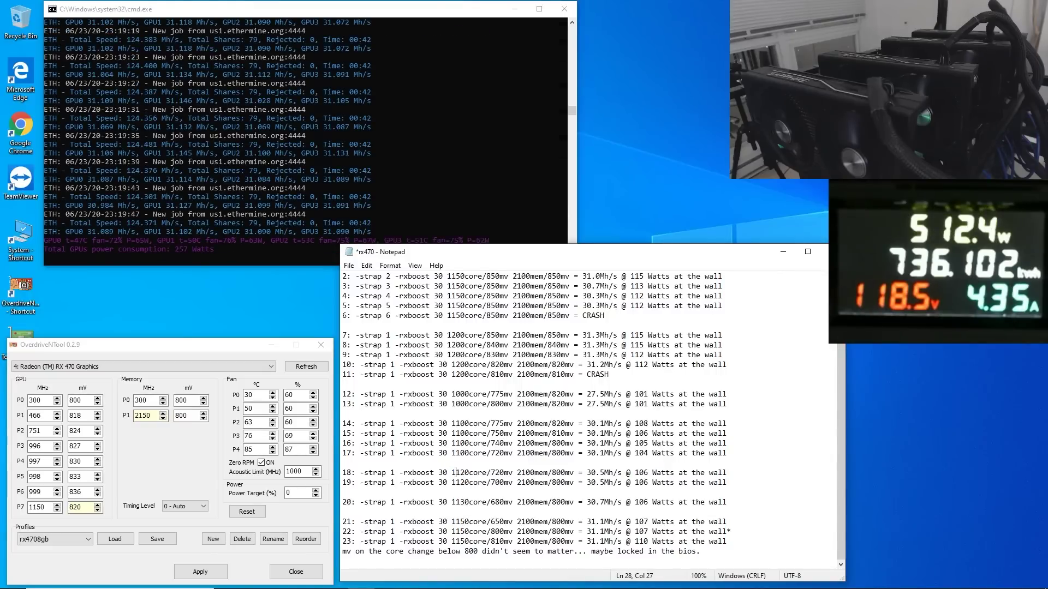
left_click_drag(452, 472, 500, 473)
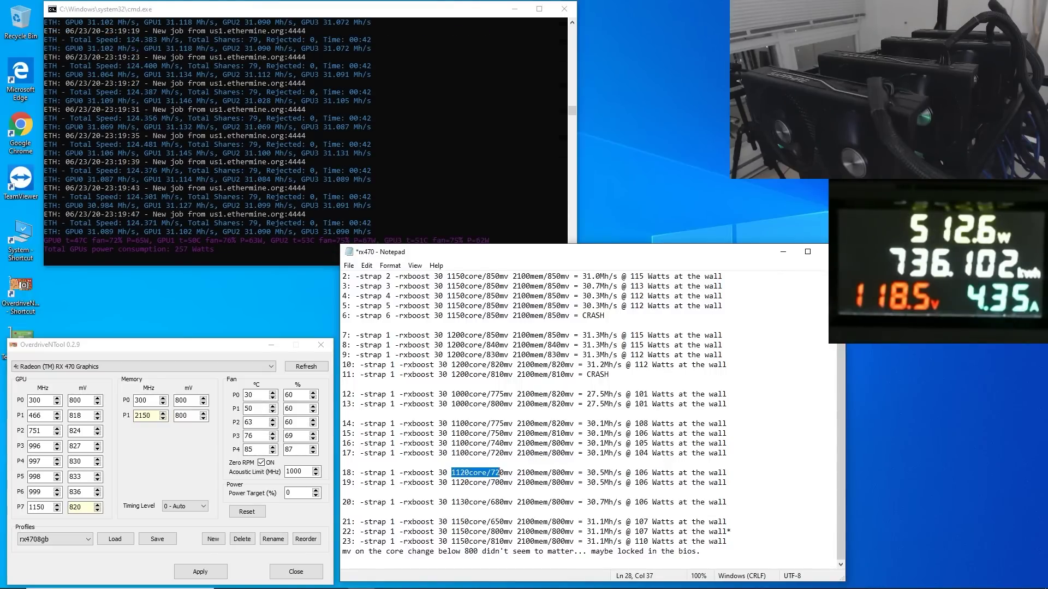
left_click_drag(451, 483, 508, 483)
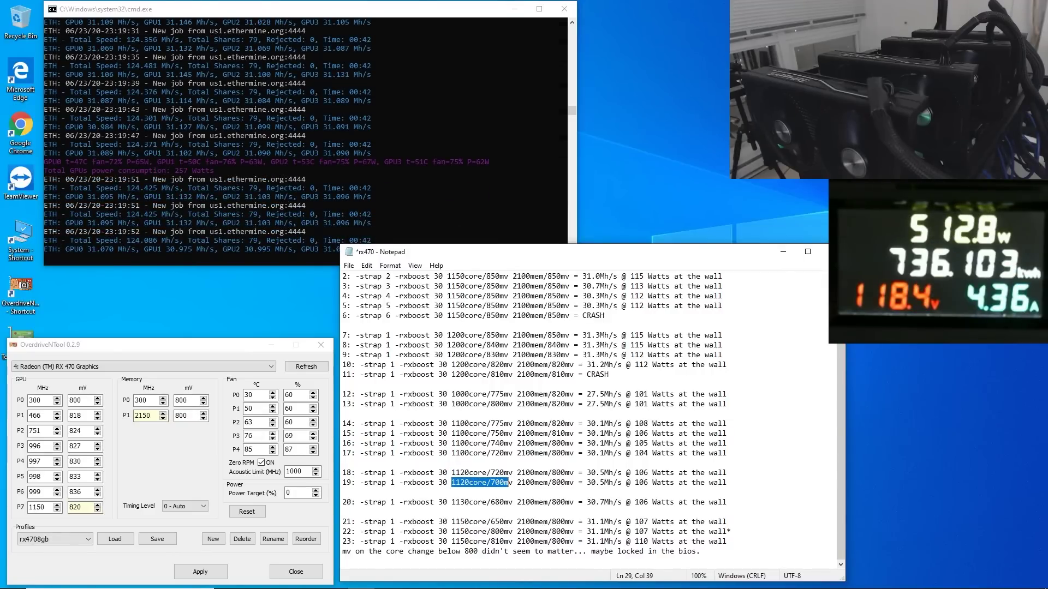
Highlight the core clock, voltages, hash rate and wall wattage of test 20.
left_click_drag(451, 503, 469, 502)
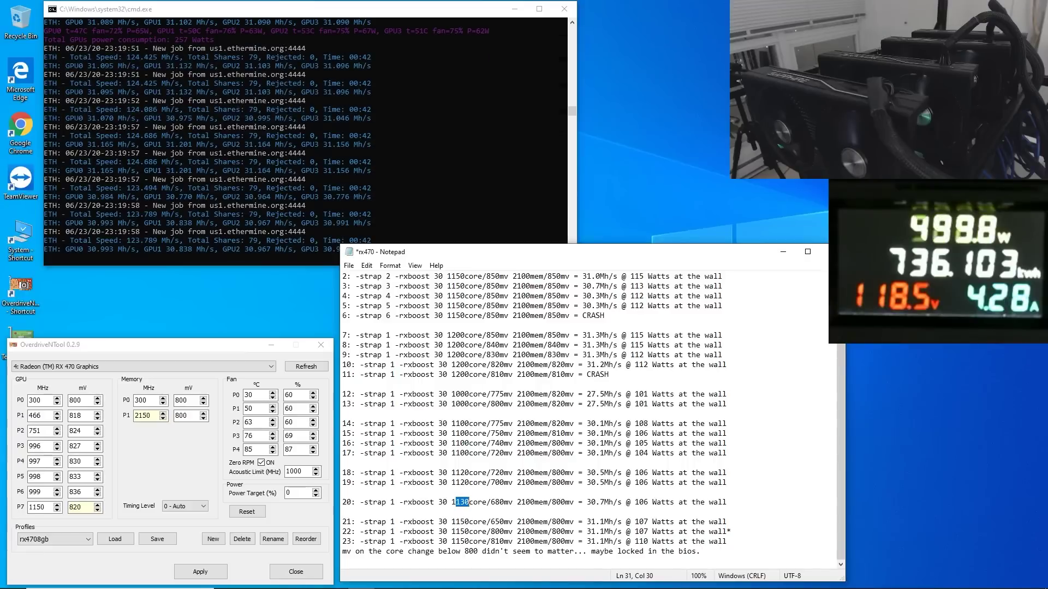
left_click(465, 502)
left_click(600, 503)
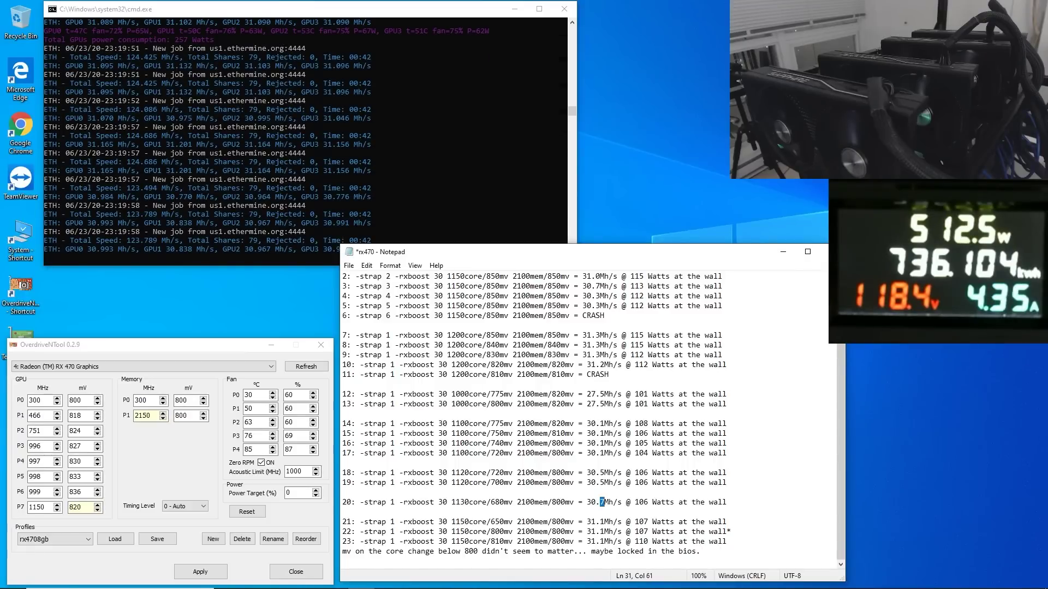
key("shift+Right")
key("shift+Right")
key("shift+Right")
key("shift+Right")
key("shift+Right")
key("shift+Right")
key("shift+Right")
key("shift+Right")
key("shift+Right")
key("shift+Right")
key("shift+Right")
key("shift+Right")
key("shift+Right")
key("shift+Right")
key("shift+Right")
key("shift+Right")
key("shift+Right")
key("Right")
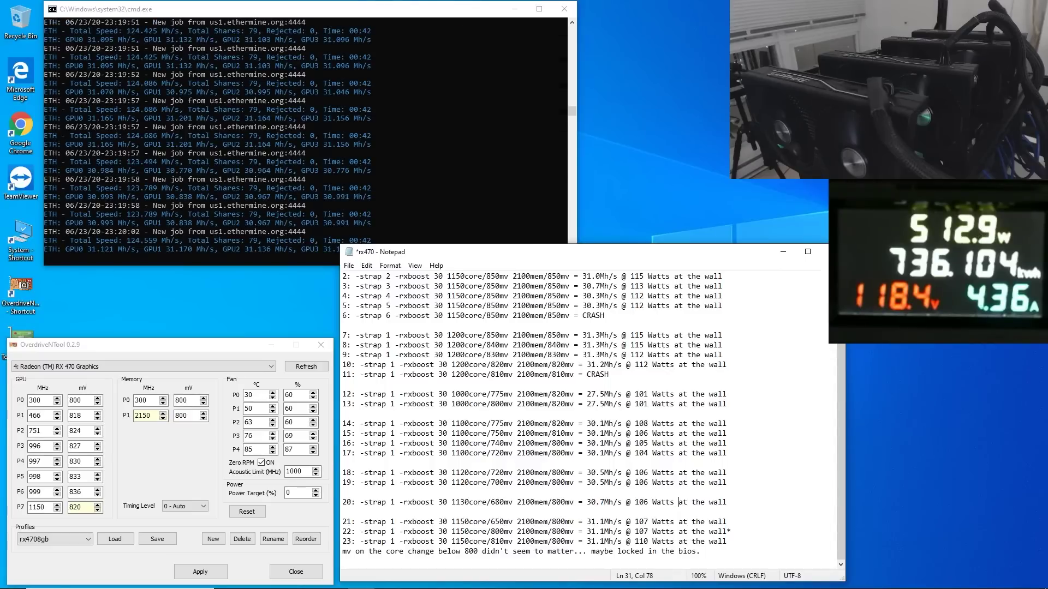
key("shift+Left")
key("shift+Left")
key("shift+Left")
key("shift+Left")
key("shift+Left")
key("shift+Left")
key("shift+Left")
key("shift+Left")
key("shift+Left")
key("shift+Left")
key("shift+Left")
key("shift+Left")
key("shift+Left")
key("shift+Left")
key("shift+Left")
key("shift+Left")
key("shift+Left")
key("shift+Left")
key("shift+Left")
key("shift+Left")
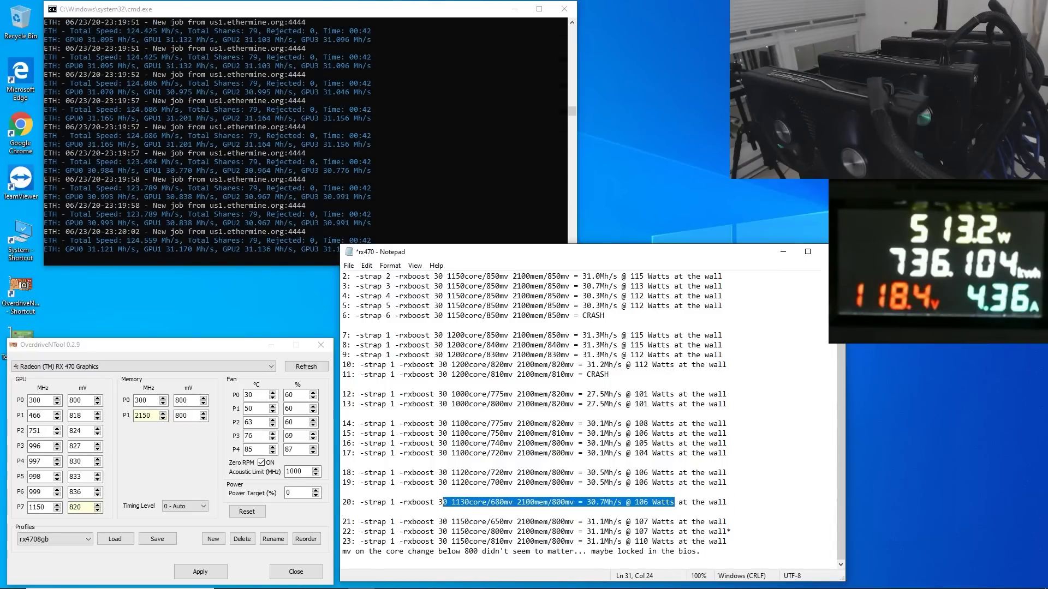
Highlight the core clock, core voltage, hash rate and wall wattage of test 21.
left_click(430, 521)
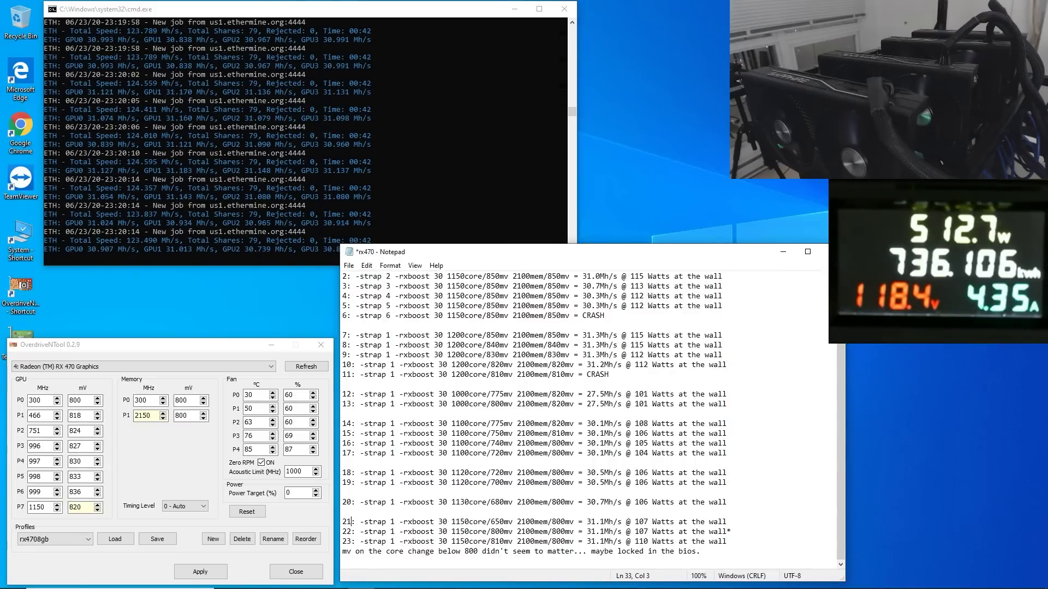
left_click(451, 522)
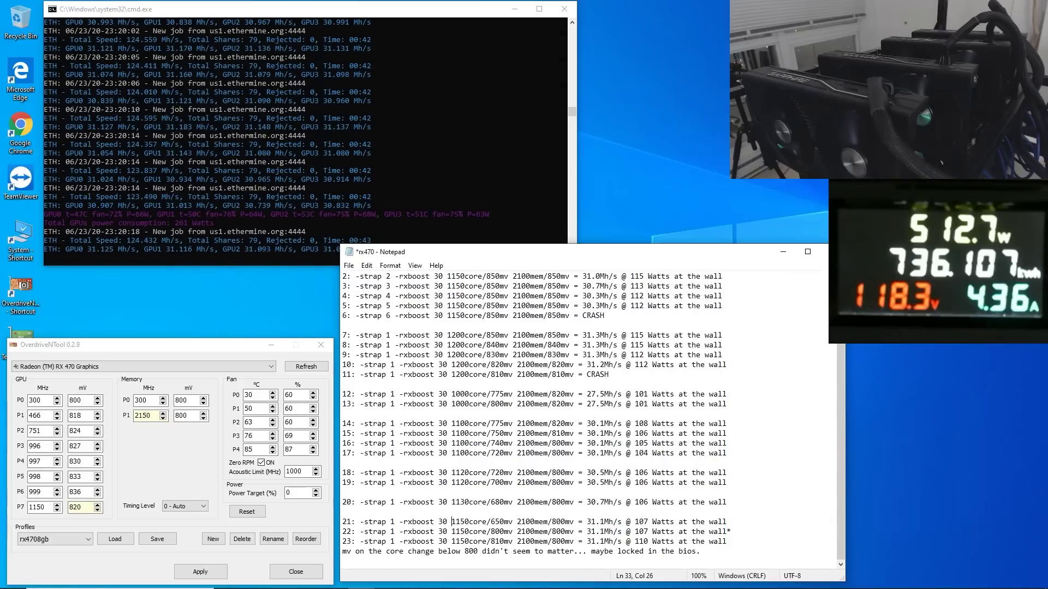
left_click_drag(452, 522, 495, 522)
left_click(508, 521)
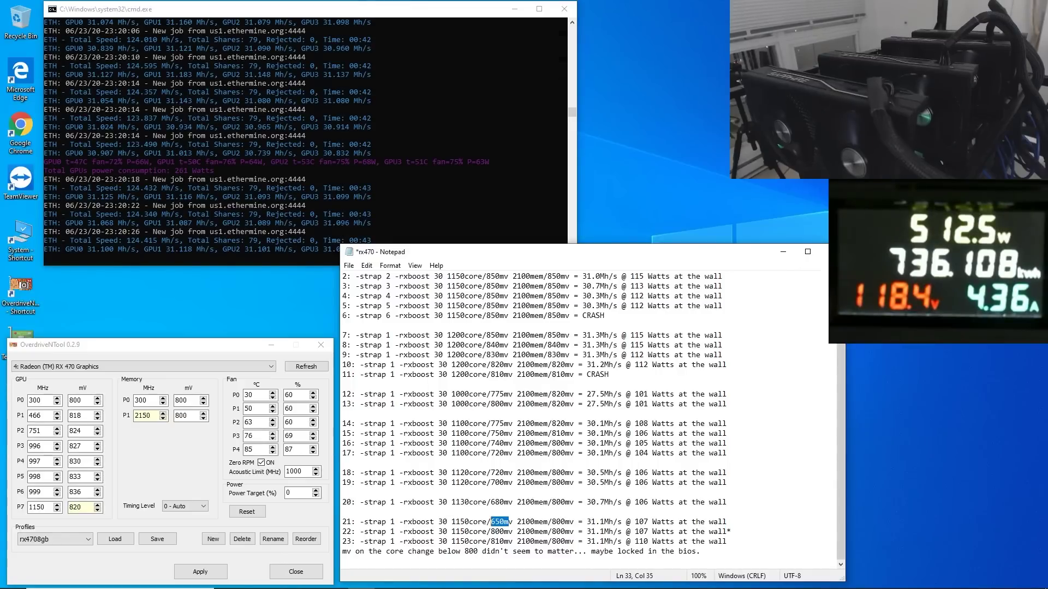
left_click_drag(587, 522, 727, 522)
Highlight the clocks and wall wattage of test 22, comparing its memory settings with those of test 21.
left_click_drag(342, 531, 355, 531)
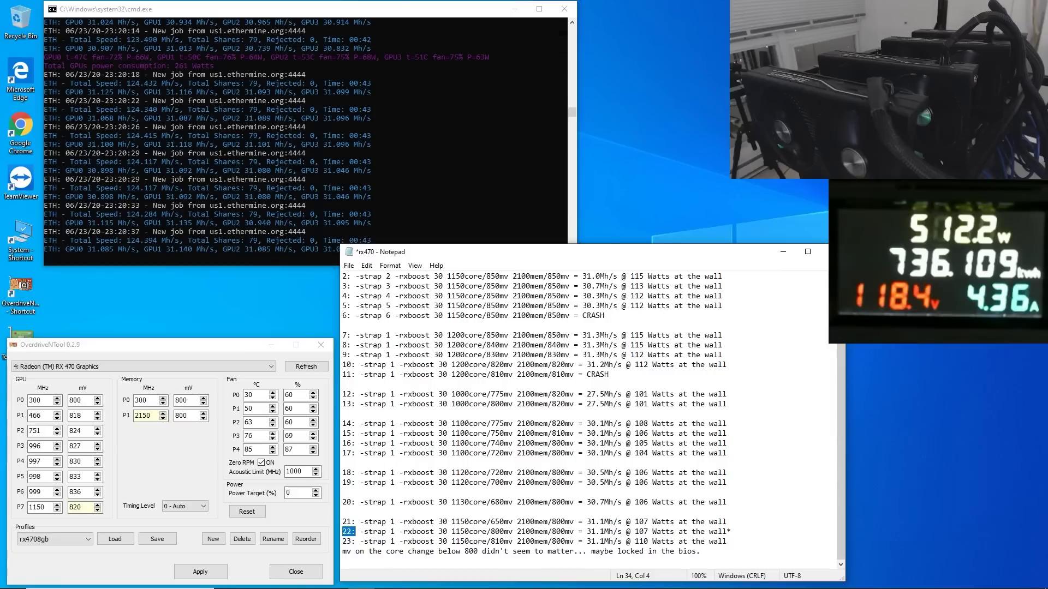
left_click_drag(451, 532, 560, 531)
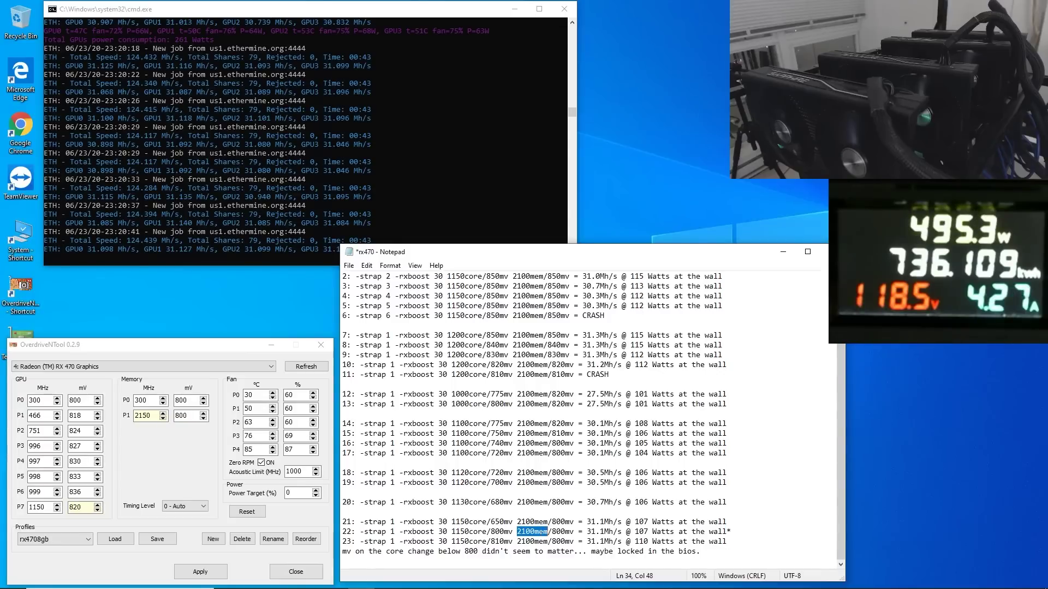
left_click(573, 522)
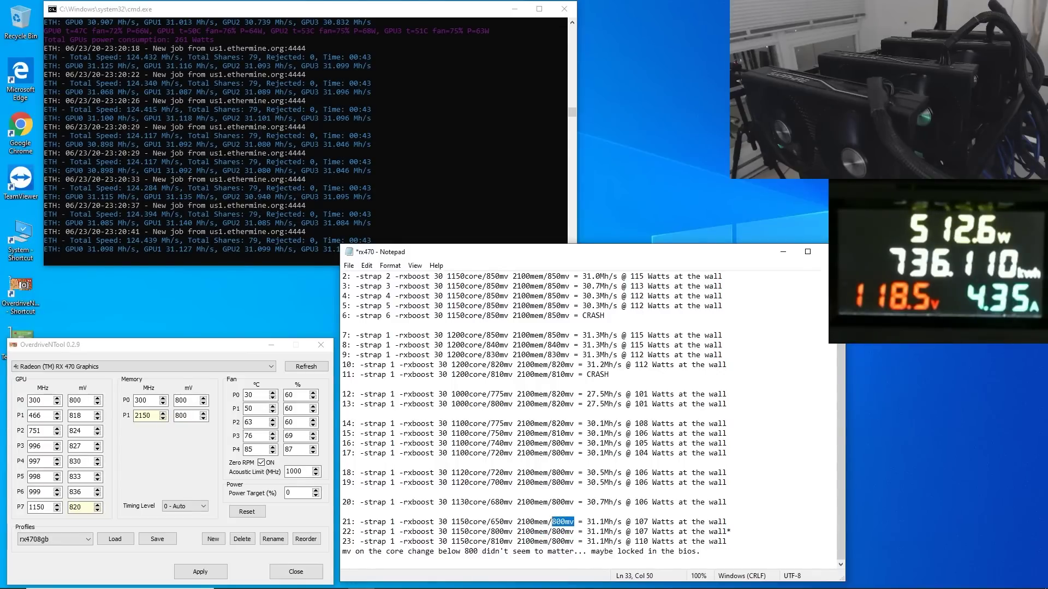
left_click_drag(552, 521, 513, 522)
left_click_drag(587, 531, 727, 532)
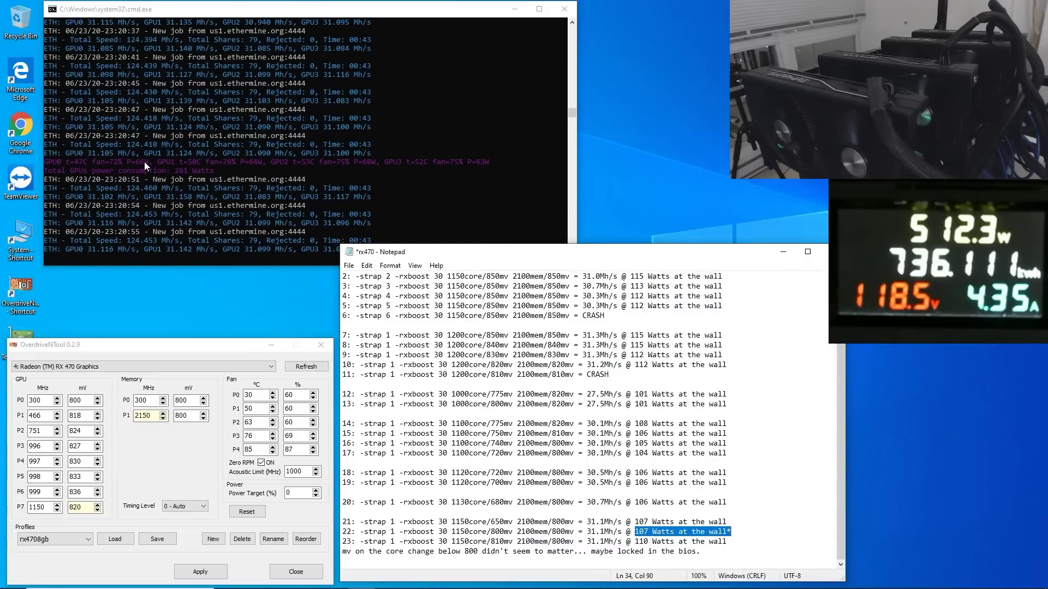
Show the settings of card 2 (Radeon RX 470) in OverdriveNTool and highlight the matching test 21 results in the notes.
left_click(122, 367)
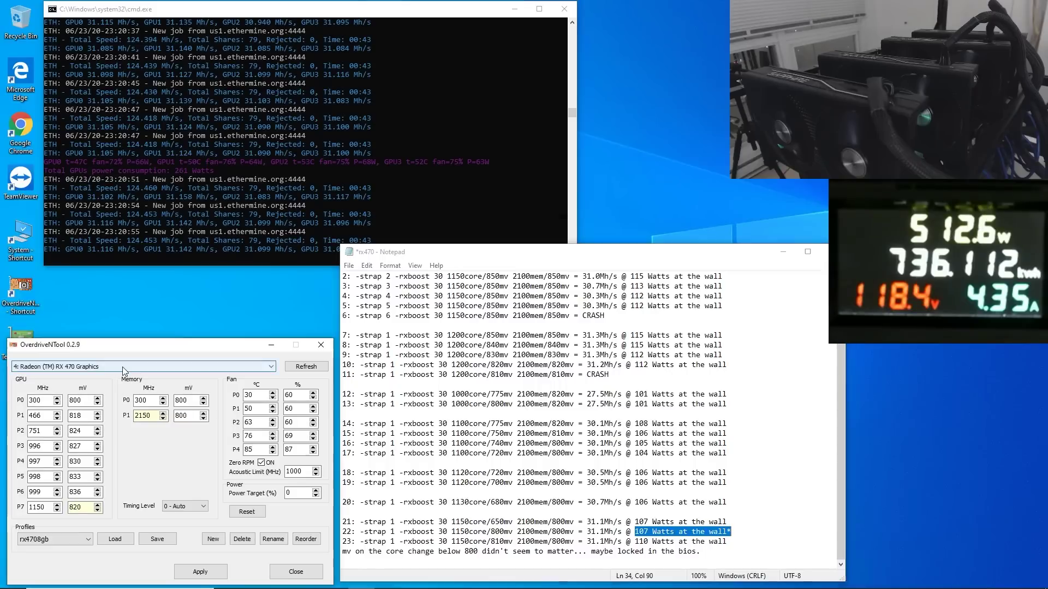
left_click(110, 394)
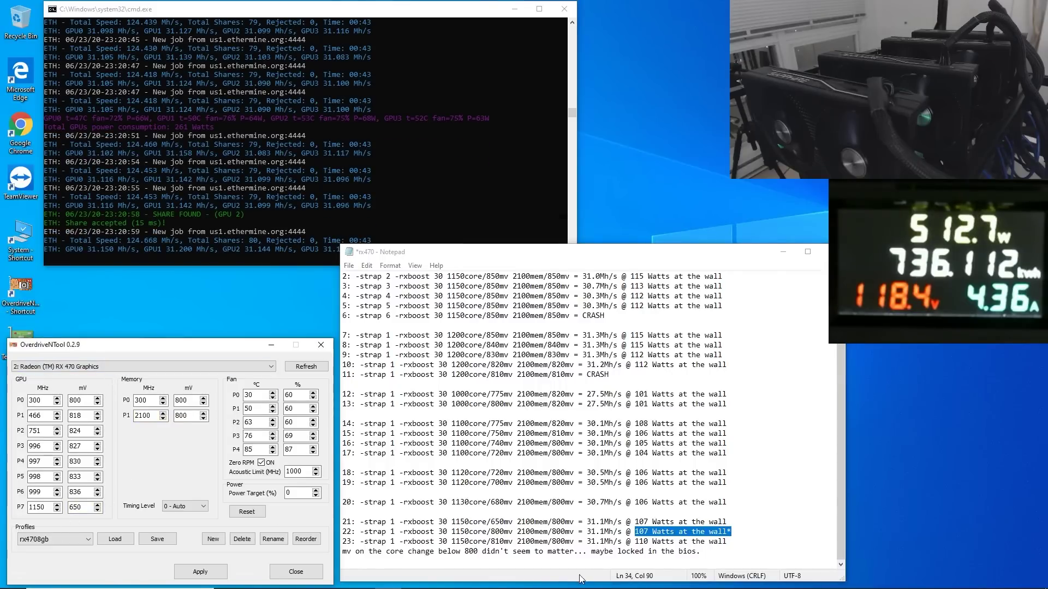
left_click_drag(561, 523, 535, 522)
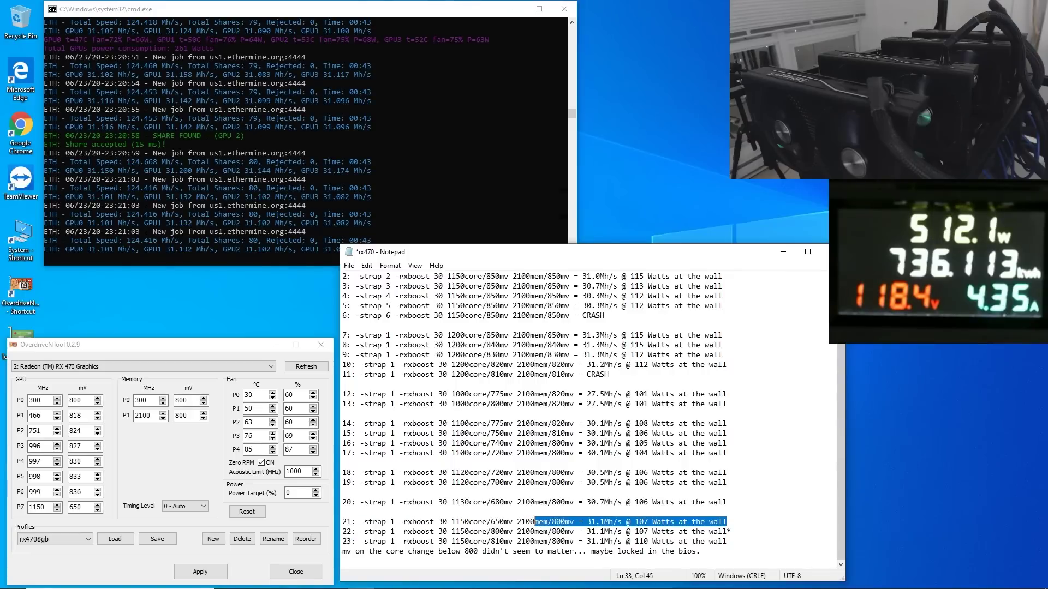
Highlight the settings of tests 22 and 23 and point out the core voltage and wall wattage of test 23.
left_click_drag(342, 532, 509, 532)
left_click_drag(347, 542, 461, 542)
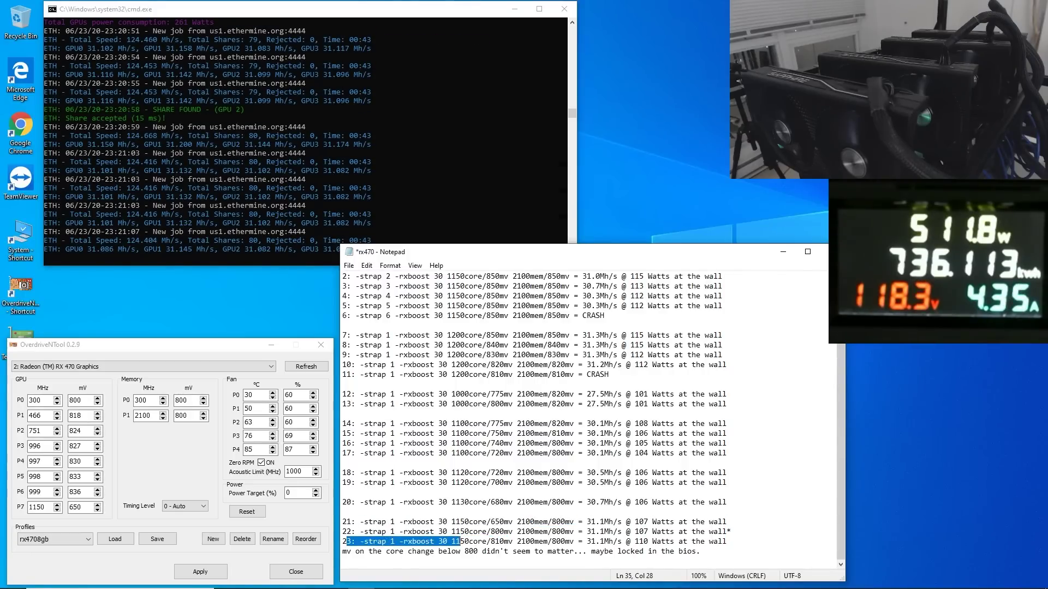
left_click(498, 542)
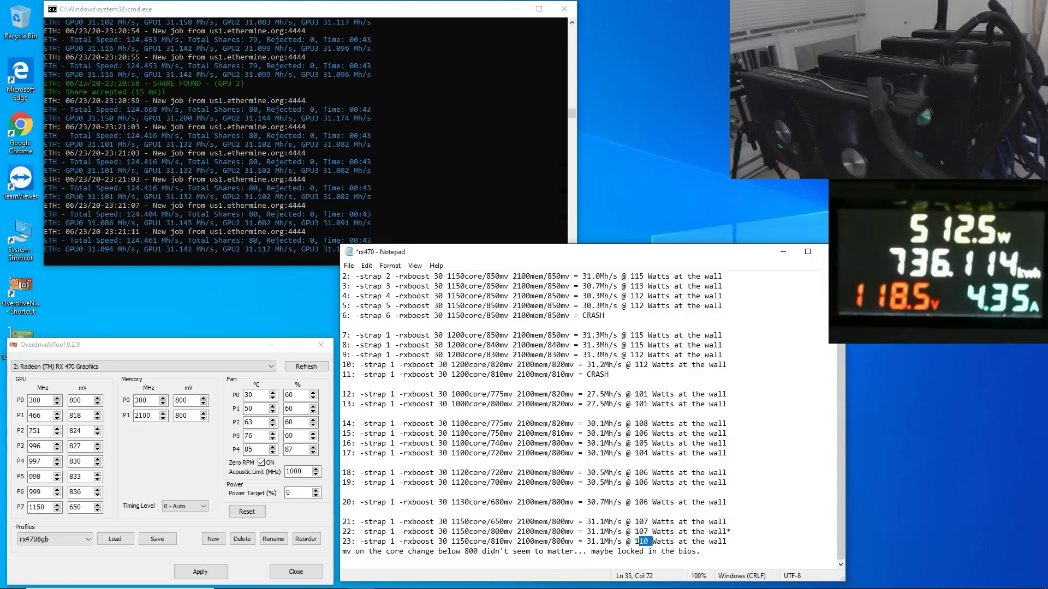
Highlight the core voltage of test 22 and compare it with the core voltage of test 23.
left_click(491, 531)
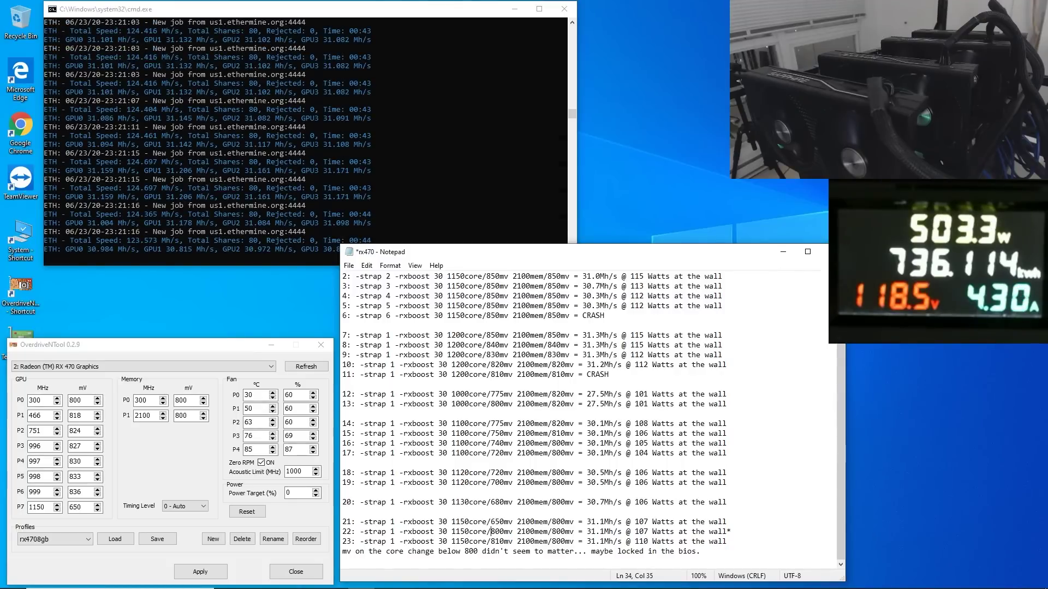
key("shift+Right")
key("shift+Right")
key("shift+Right")
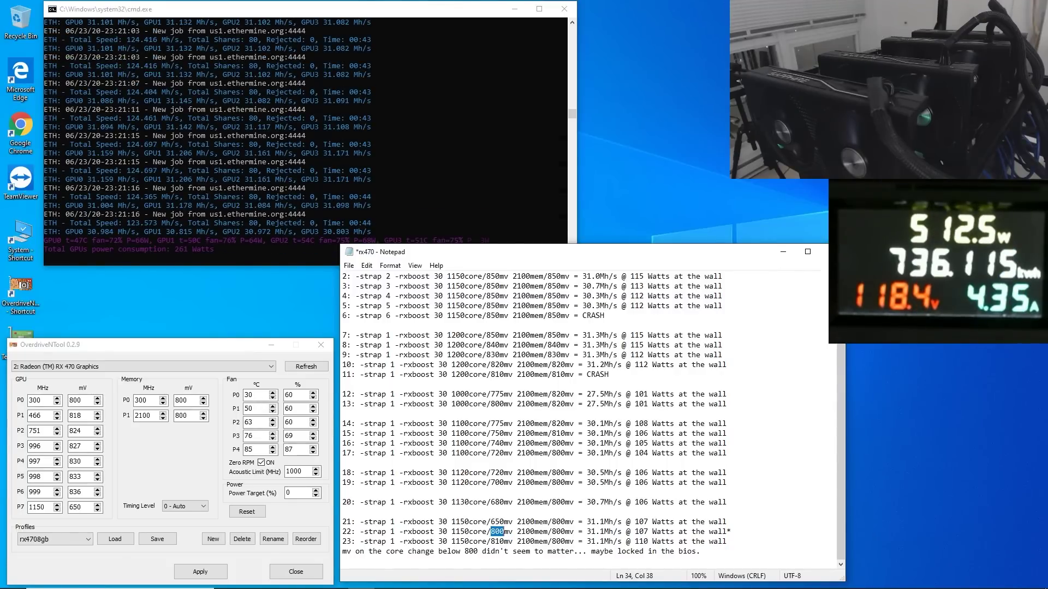
key("Down")
key("shift+Right")
key("shift+Right")
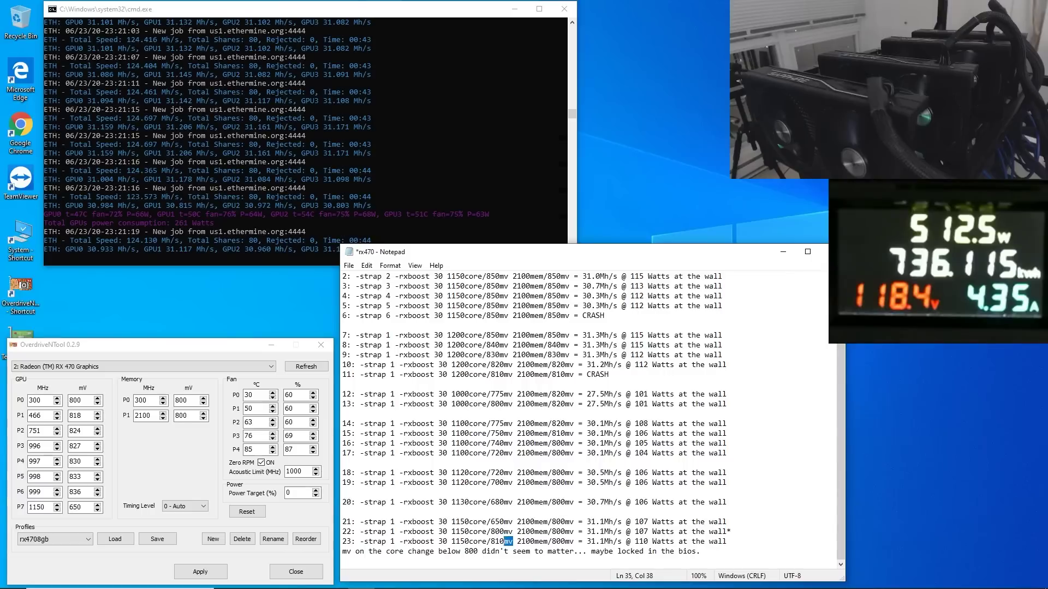
Highlight tests 21 to 23 together and point out the closing note about core voltages below 800 mV.
left_click_drag(504, 541, 342, 522)
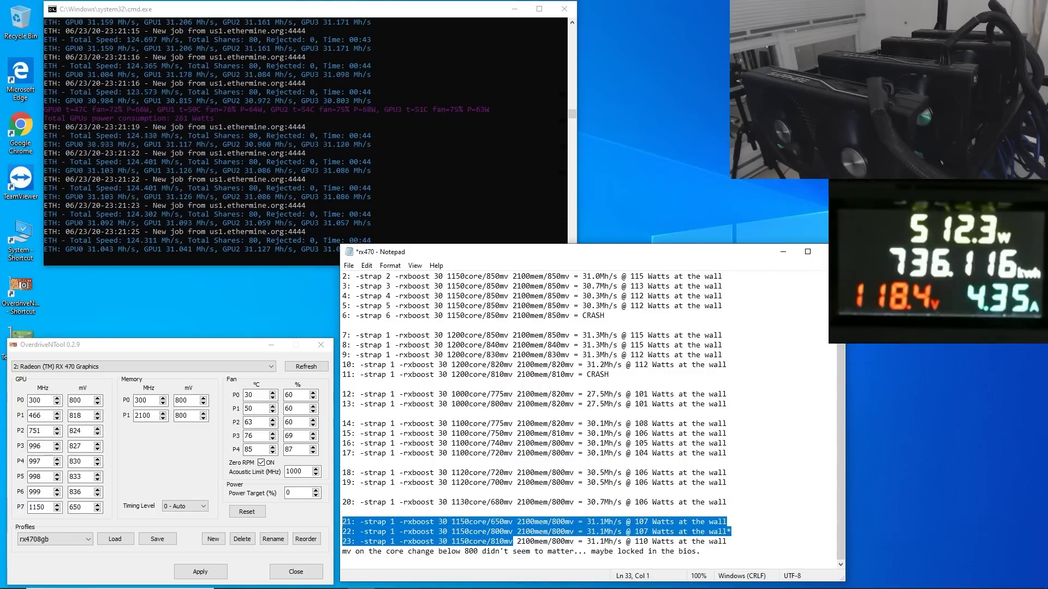
left_click(718, 541)
left_click_drag(342, 551, 700, 551)
left_click(700, 552)
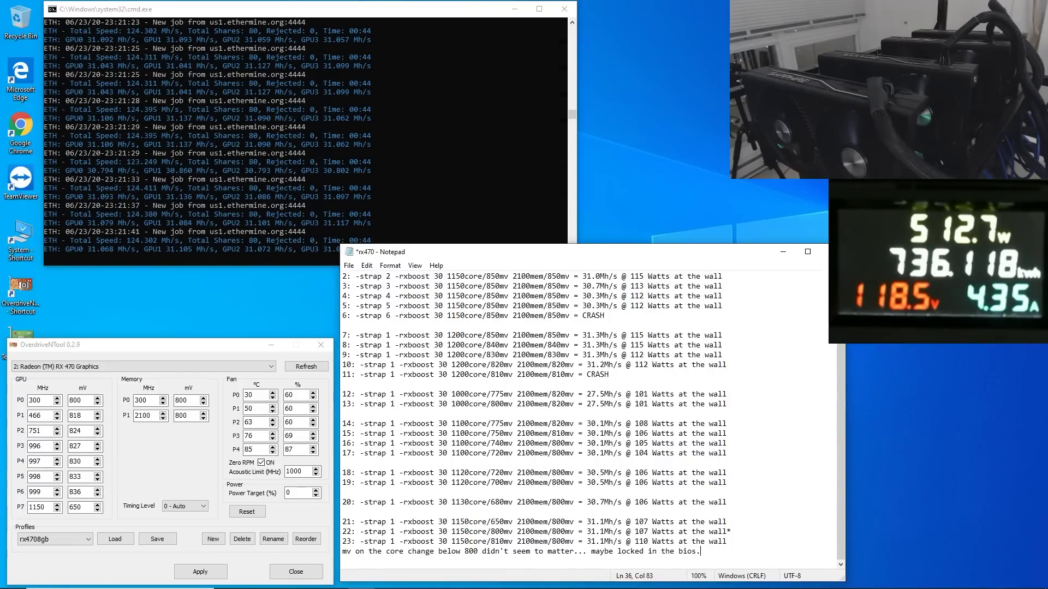
Highlight the end of the closing note about the core voltage possibly being locked in the BIOS.
key("shift+Left")
key("shift+Left")
key("shift+Left")
key("shift+Left")
key("shift+Left")
key("shift+Left")
key("shift+Left")
key("shift+Left")
key("shift+Left")
key("shift+Left")
key("shift+Left")
key("shift+Left")
key("shift+Left")
key("shift+Left")
key("shift+Left")
key("shift+Left")
key("shift+Left")
key("shift+Left")
key("shift+Left")
key("shift+Left")
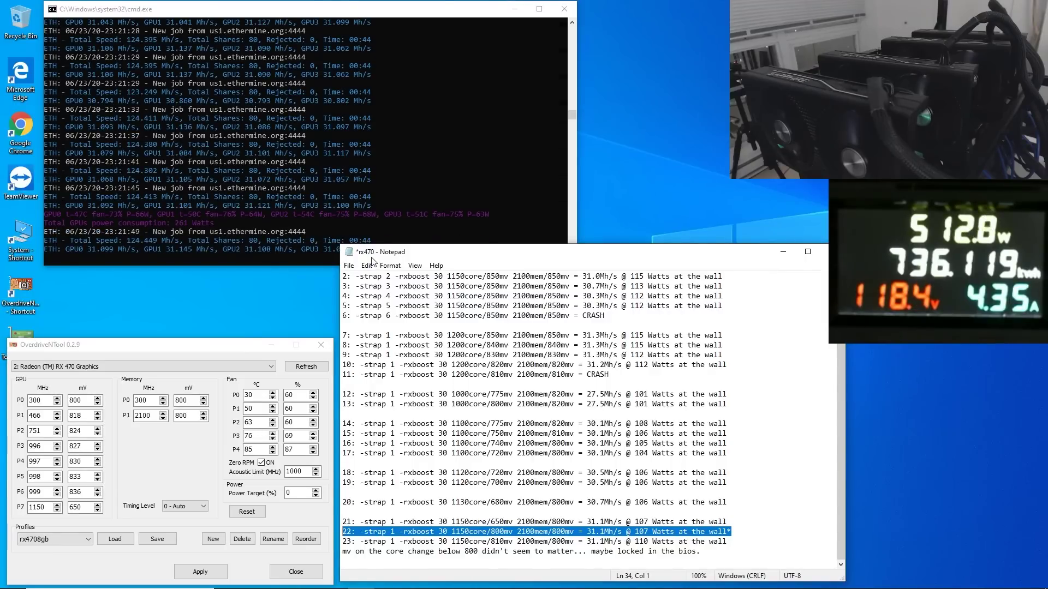
Review the earlier stock-BIOS results by highlighting tests 3 to 16 in the notes.
left_click(460, 355)
scroll(460, 355, "up", 1)
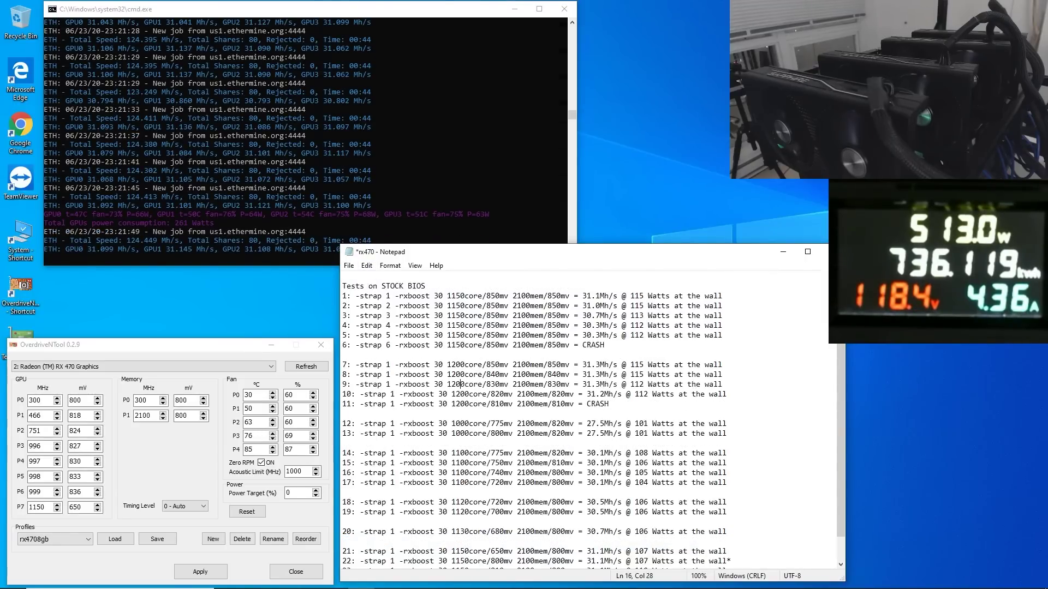
scroll(460, 382, "up", 2)
left_click_drag(728, 512, 347, 356)
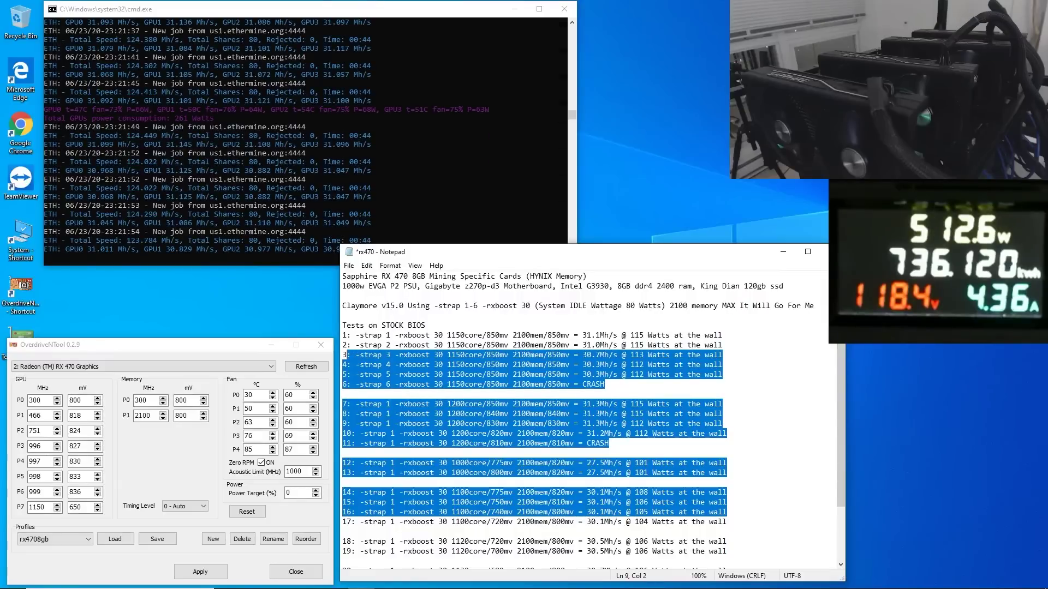
left_click(347, 394)
scroll(347, 394, "down", 2)
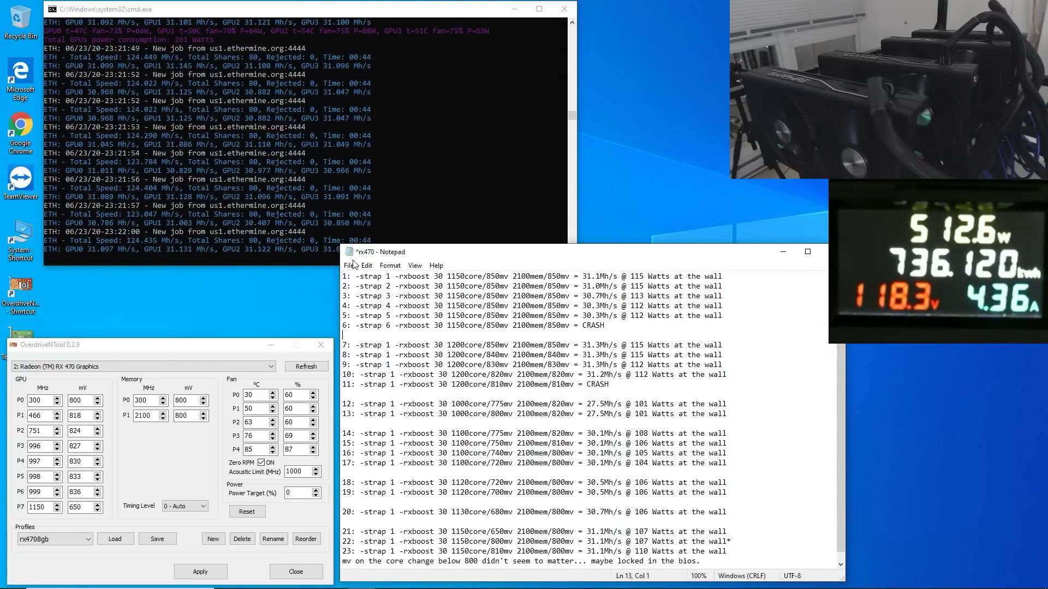
Check the running miner's output and highlight the core voltage and wall wattage of test 22 in the notes.
mouse_move(271, 17)
left_mouse_down()
mouse_move(258, 19)
mouse_move(270, 17)
left_mouse_up()
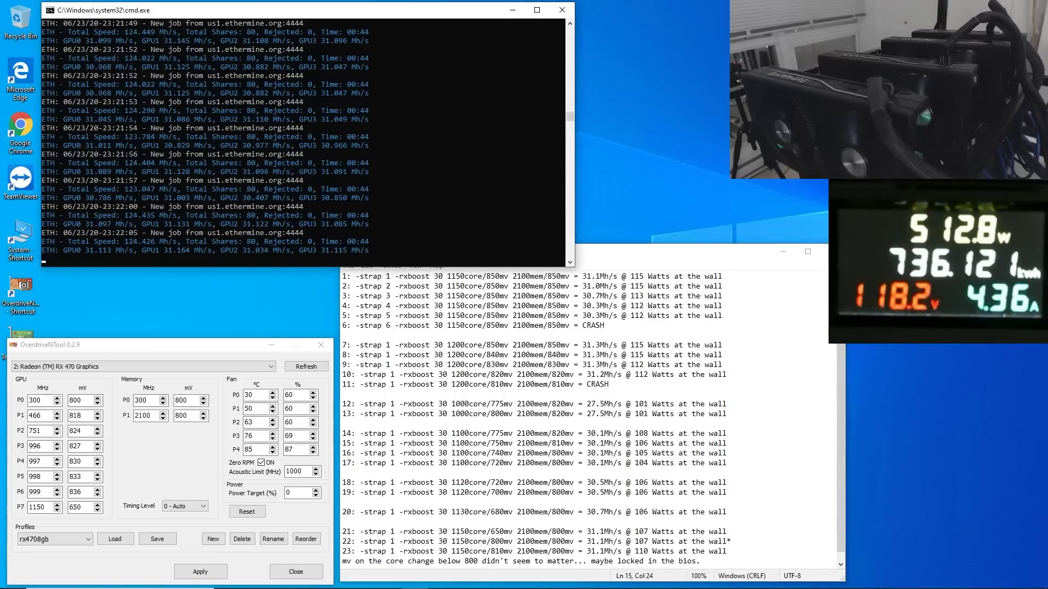
left_click(543, 453)
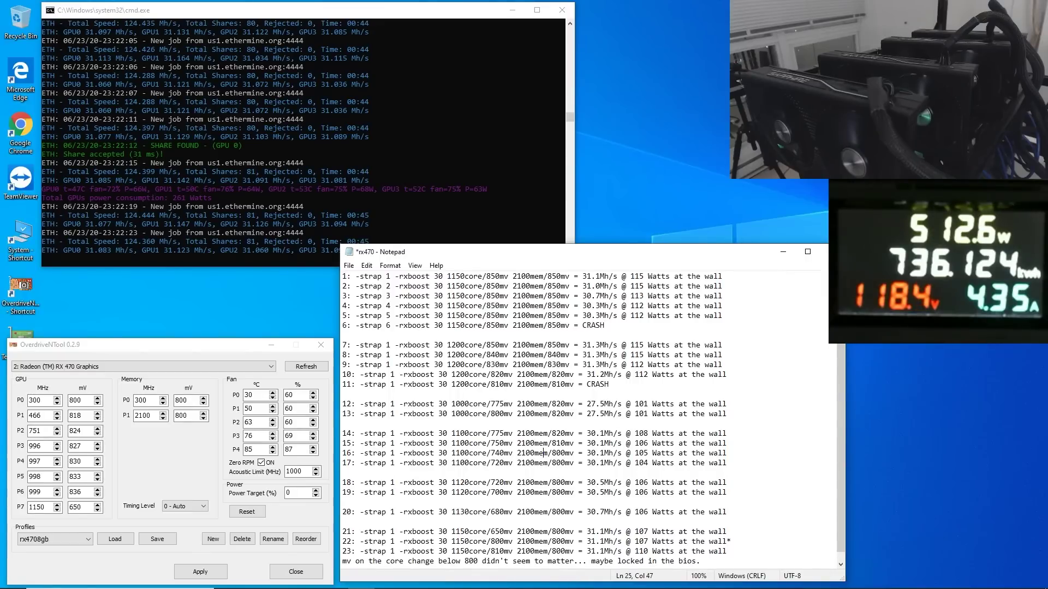
left_click_drag(509, 542, 482, 541)
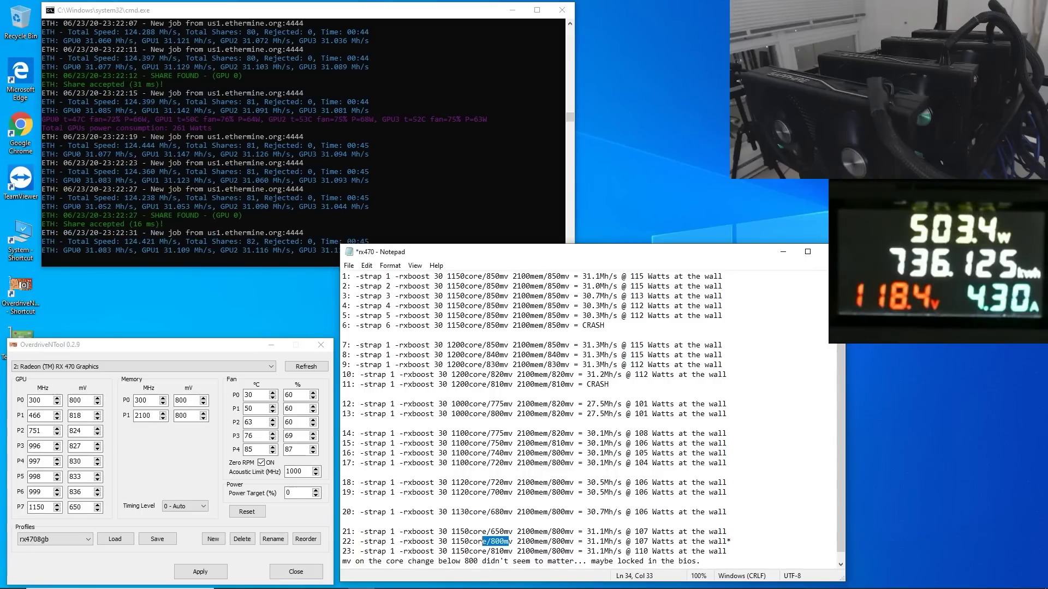
left_click(634, 542)
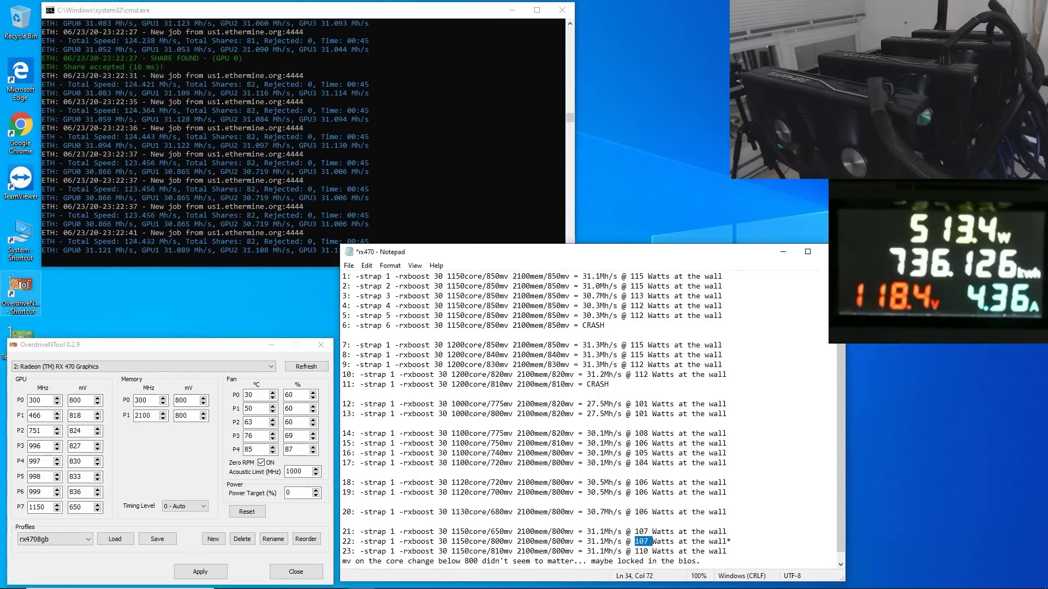
Locate the system idle wattage in the notes' header and stop mining by closing the miner console.
scroll(589, 420, "up", 2)
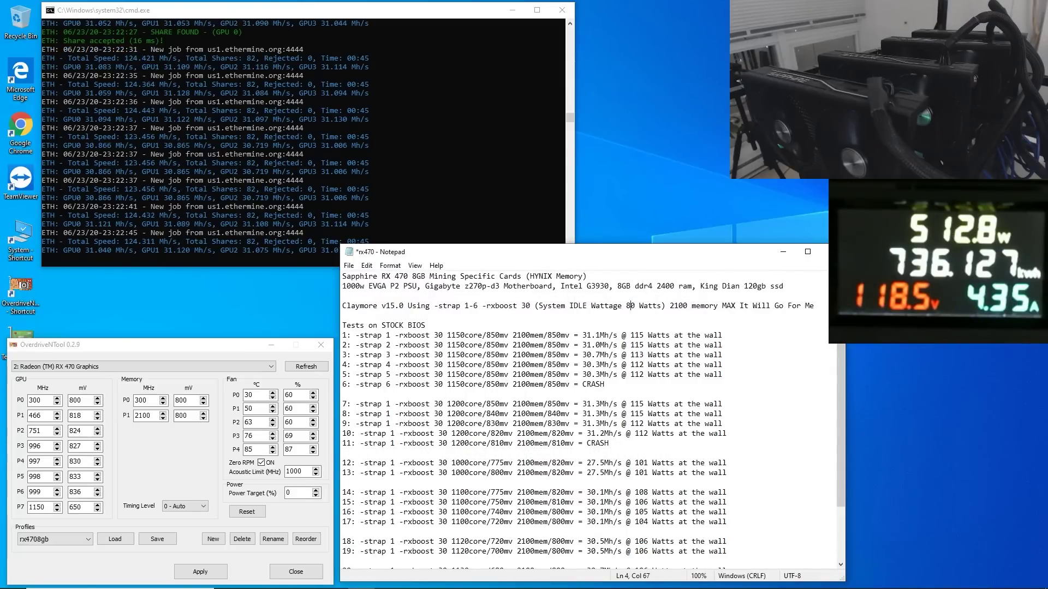
mouse_move(631, 306)
left_mouse_down()
mouse_move(657, 306)
mouse_move(631, 306)
left_mouse_up()
left_click(564, 12)
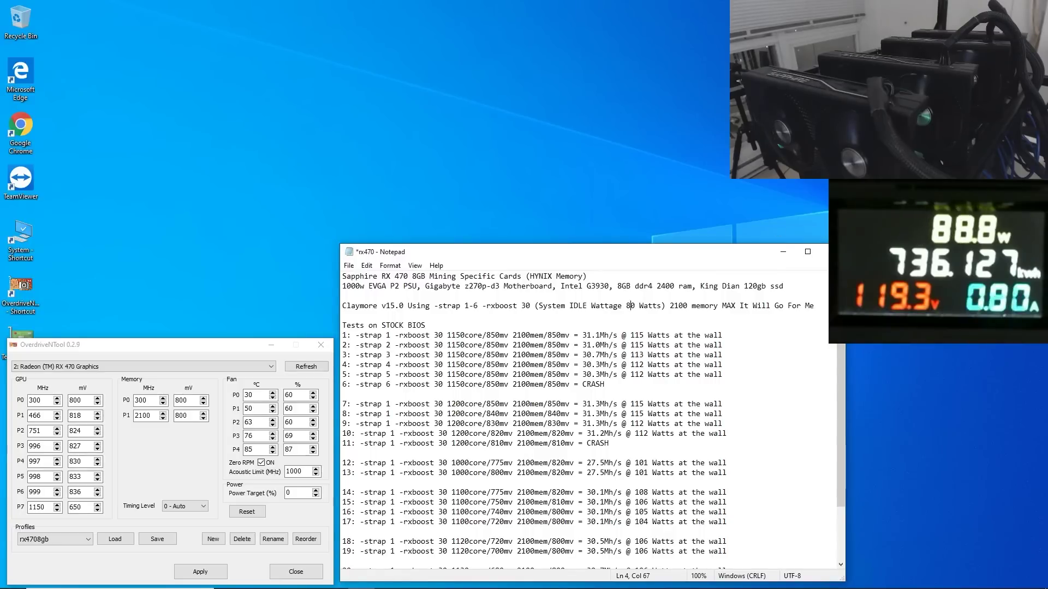
Highlight the system idle wattage in the notes' header and look over the full list of tests.
left_click_drag(622, 305, 678, 306)
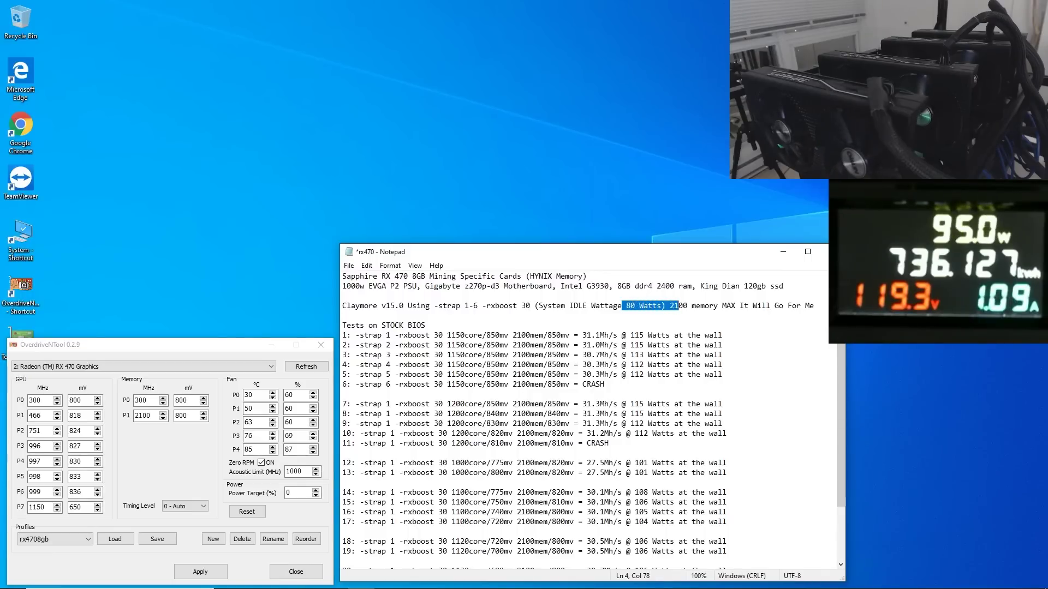
left_click(610, 335)
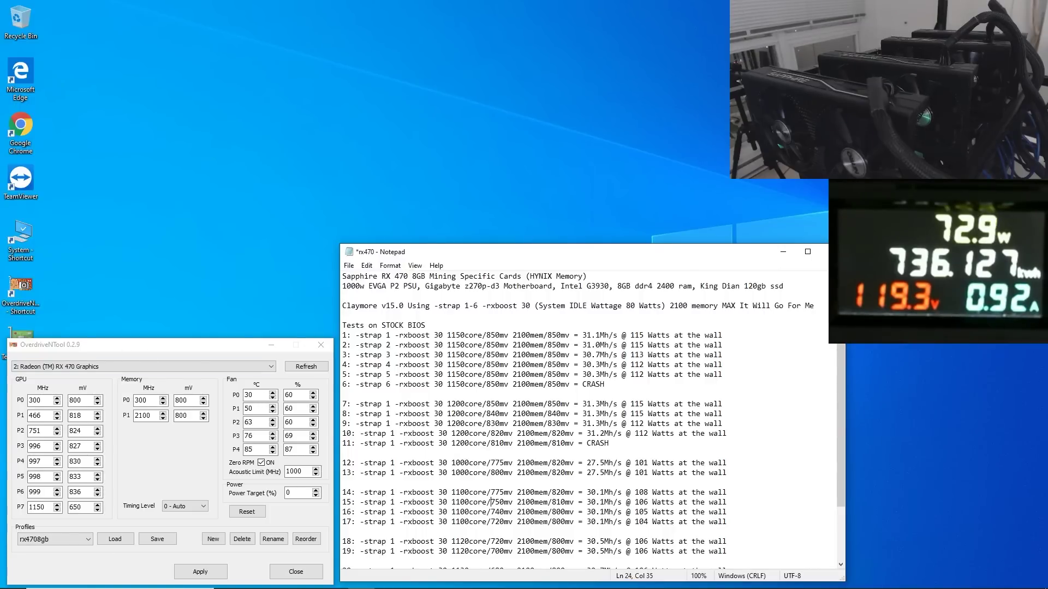
scroll(587, 415, "down", 2)
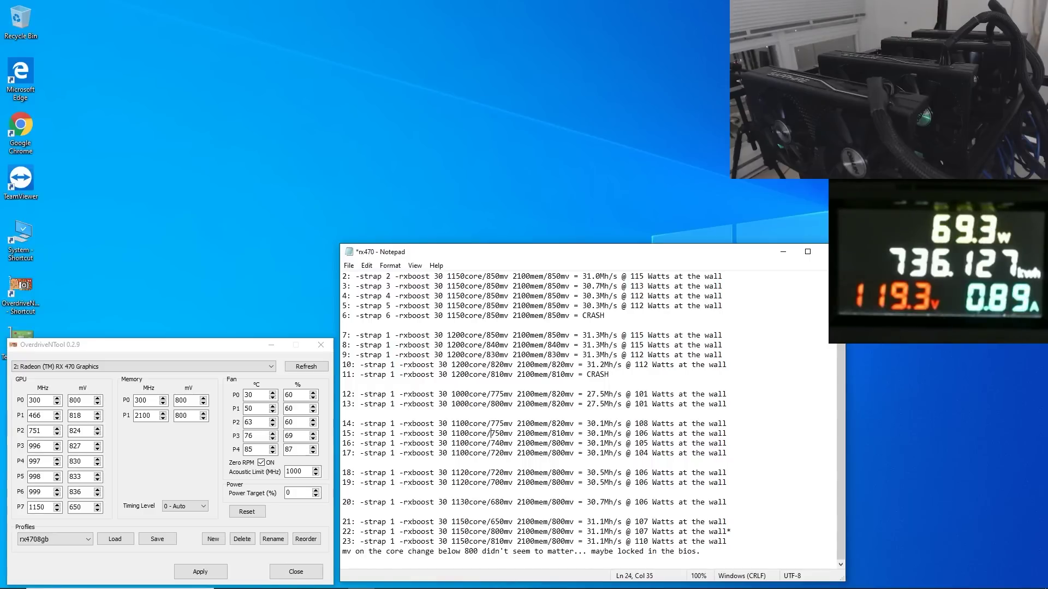
scroll(587, 414, "up", 2)
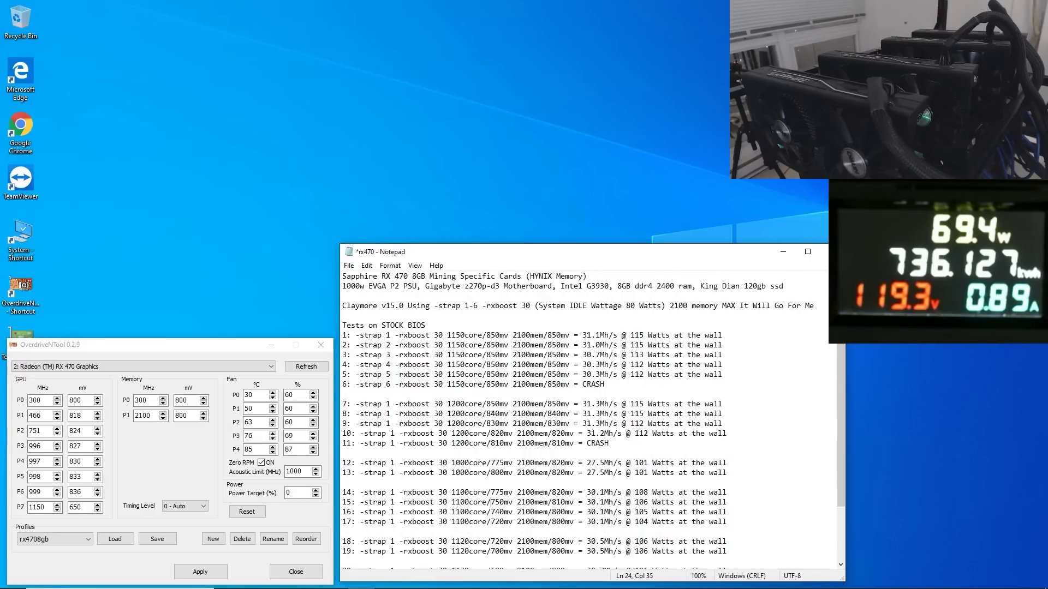